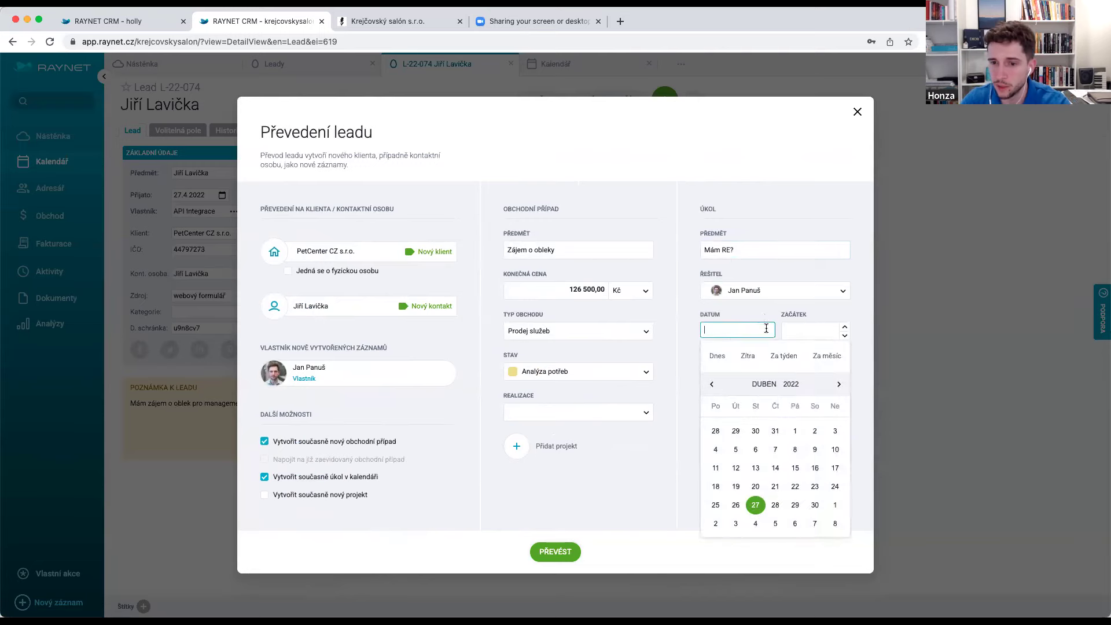
# - Schedule the conversion's "Mám RE?" task for 5.5.2022 at 16:00 with a duration of 15 minutes
pyautogui.click(835, 386)
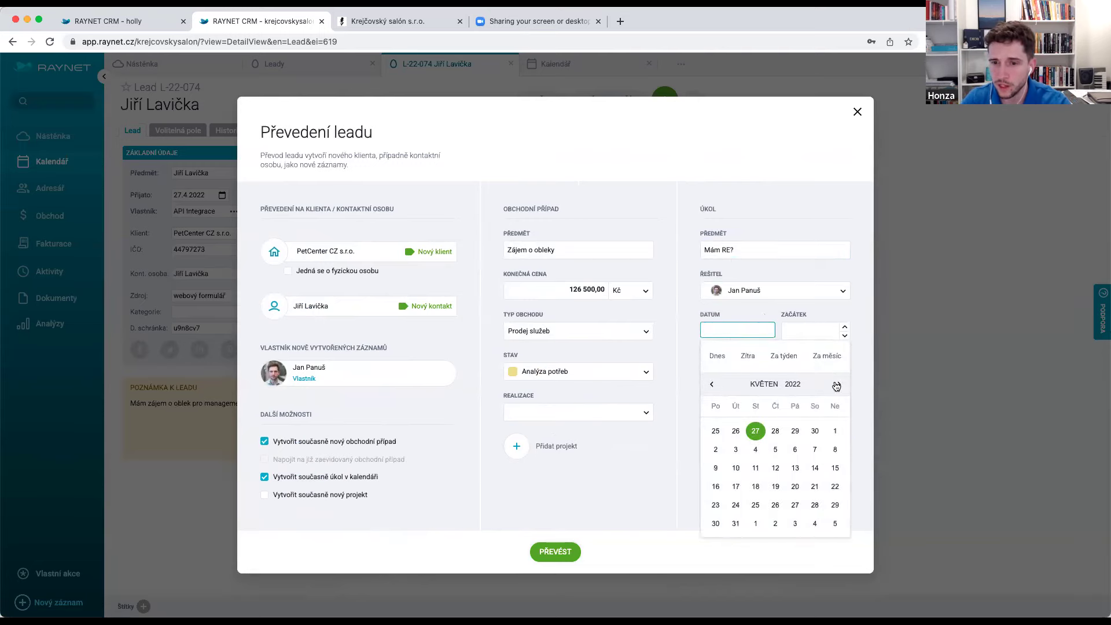
pyautogui.click(776, 448)
pyautogui.click(845, 336)
pyautogui.click(845, 336)
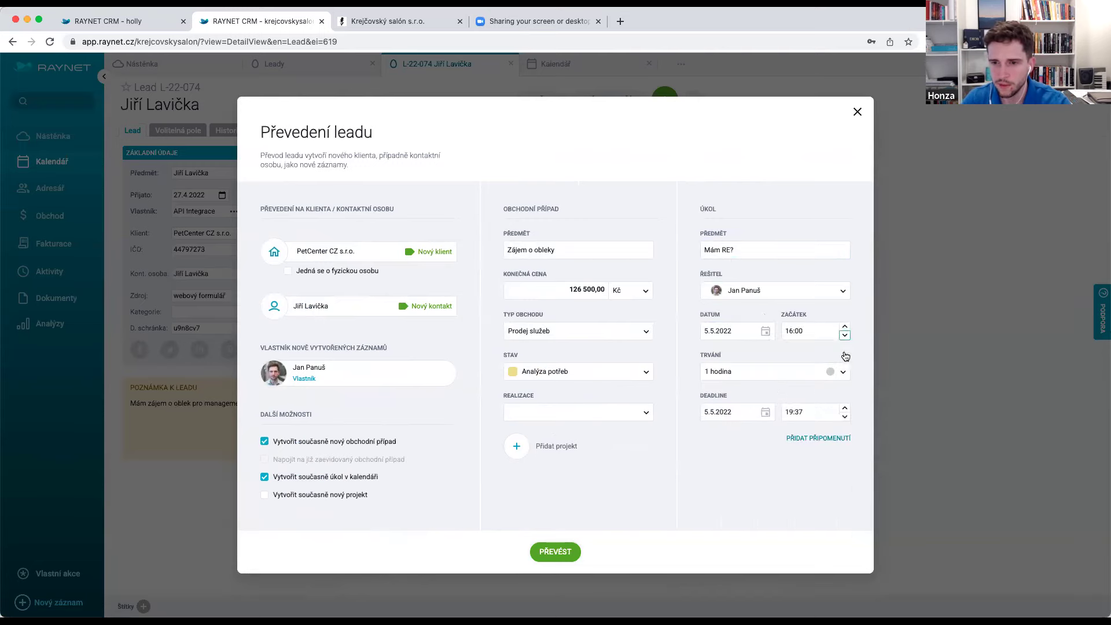
pyautogui.click(801, 372)
pyautogui.click(742, 409)
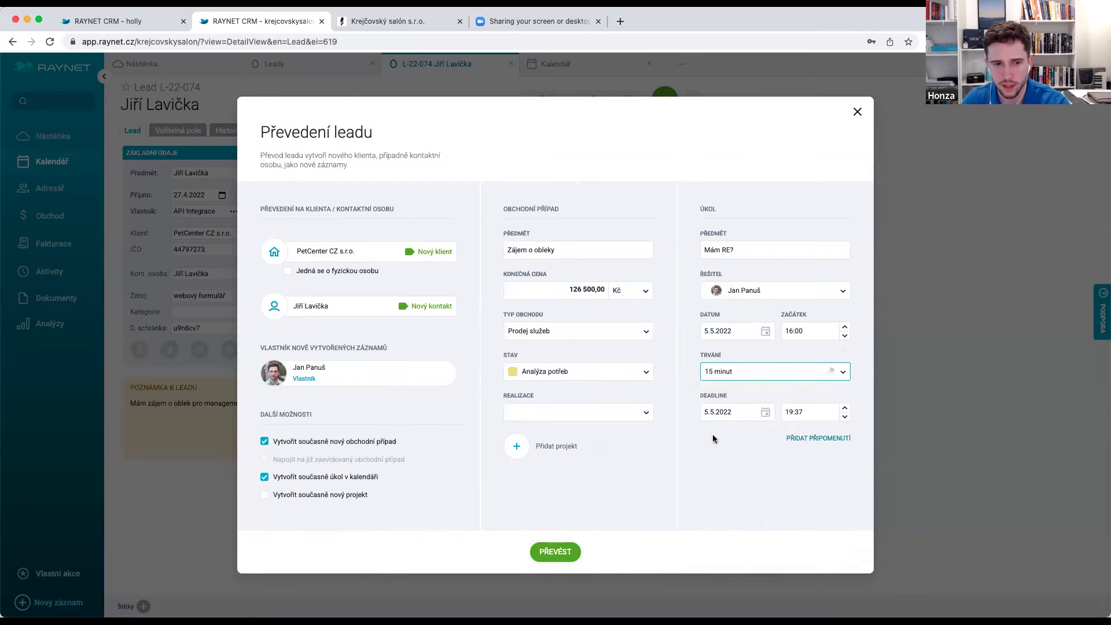
# - Convert the lead and open the newly created PetCenter CZ s.r.o. client record
pyautogui.click(573, 549)
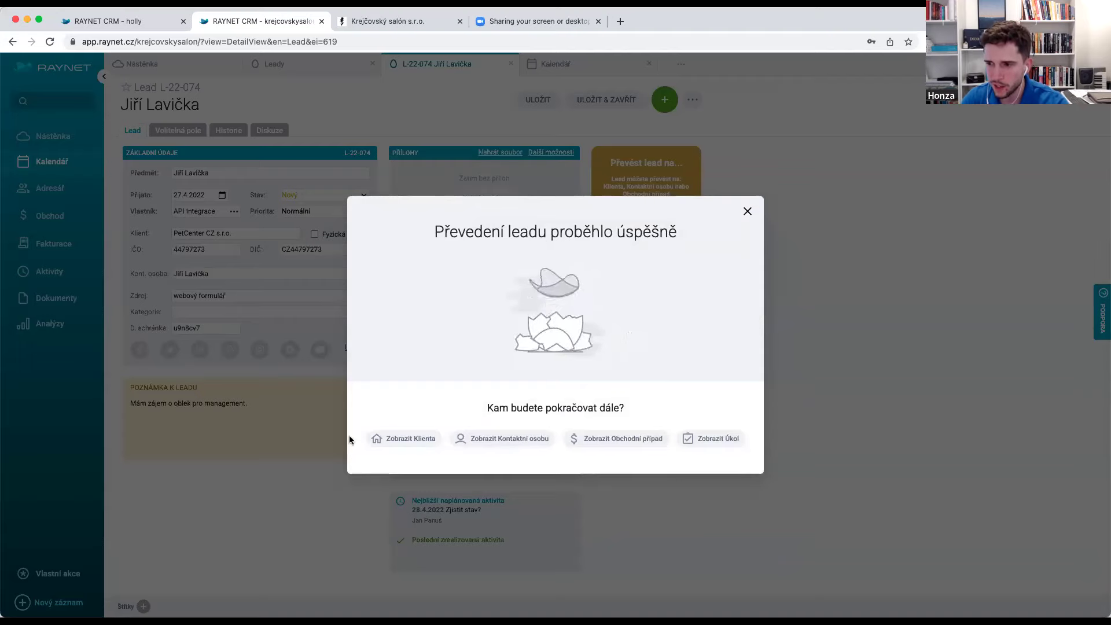
pyautogui.click(426, 447)
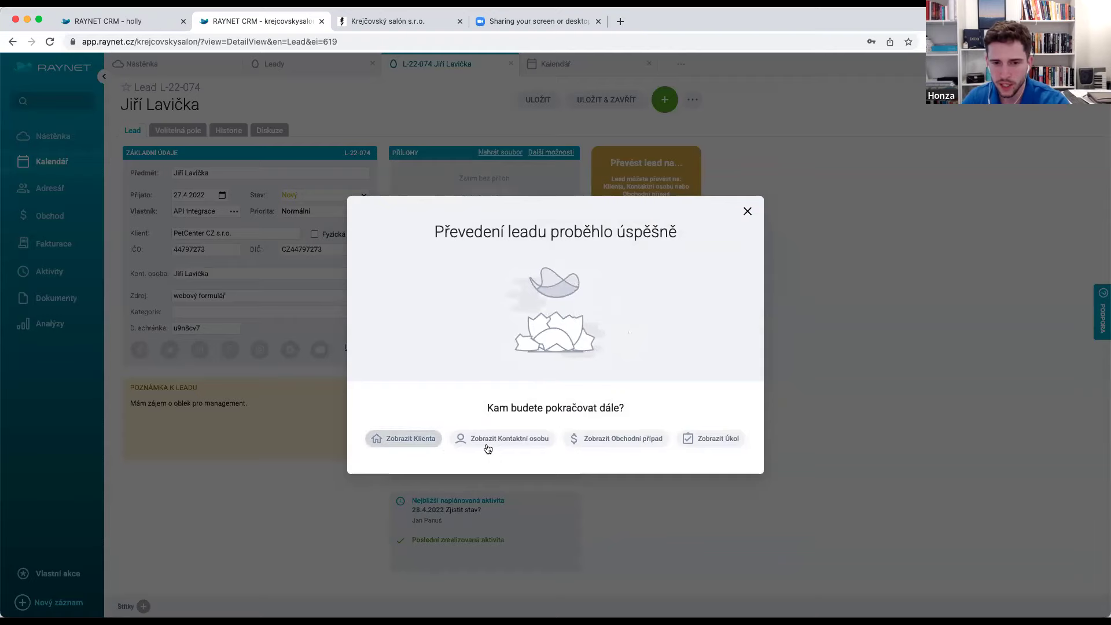
pyautogui.click(435, 443)
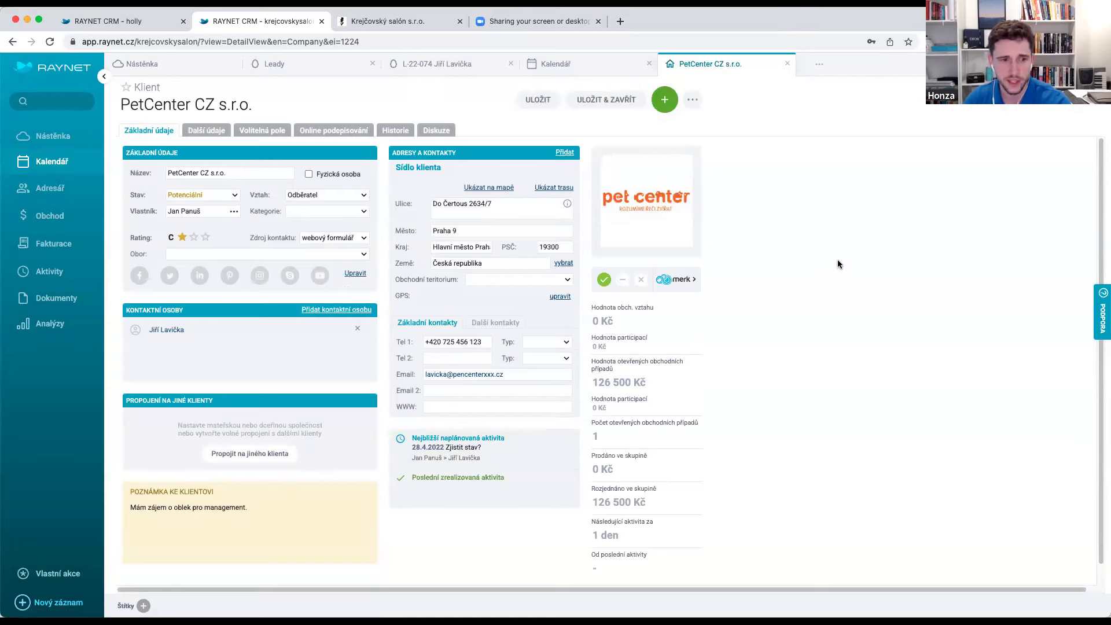
# - On the business board, move PetCenter's "Zájem o obleky" deal to Zaslaná nabídka and on to Vyjednáváme
pyautogui.click(67, 223)
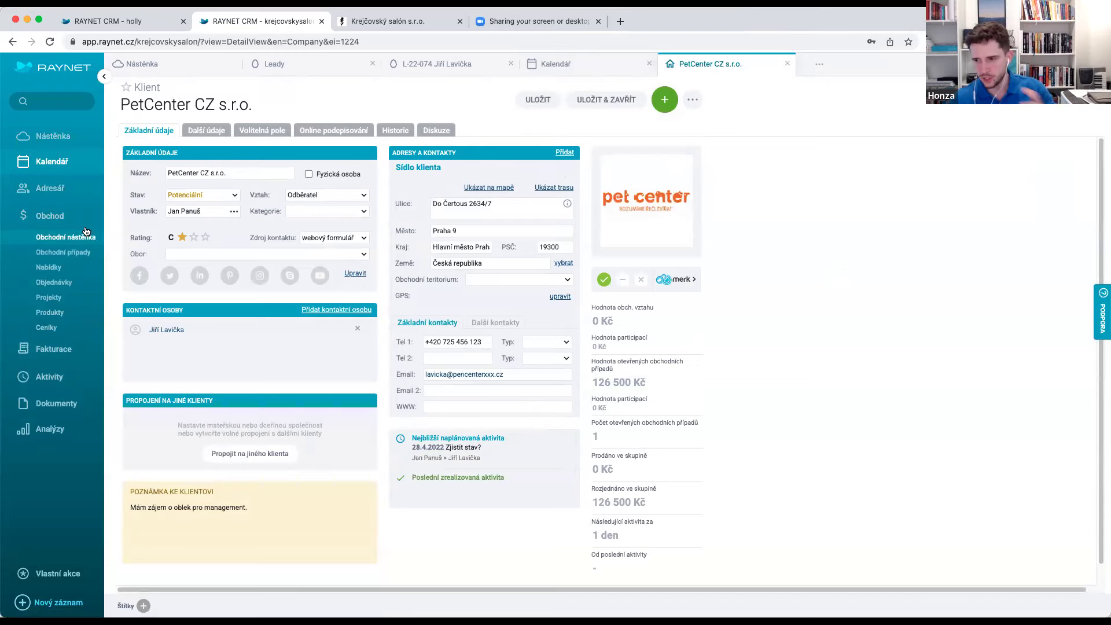
pyautogui.click(80, 237)
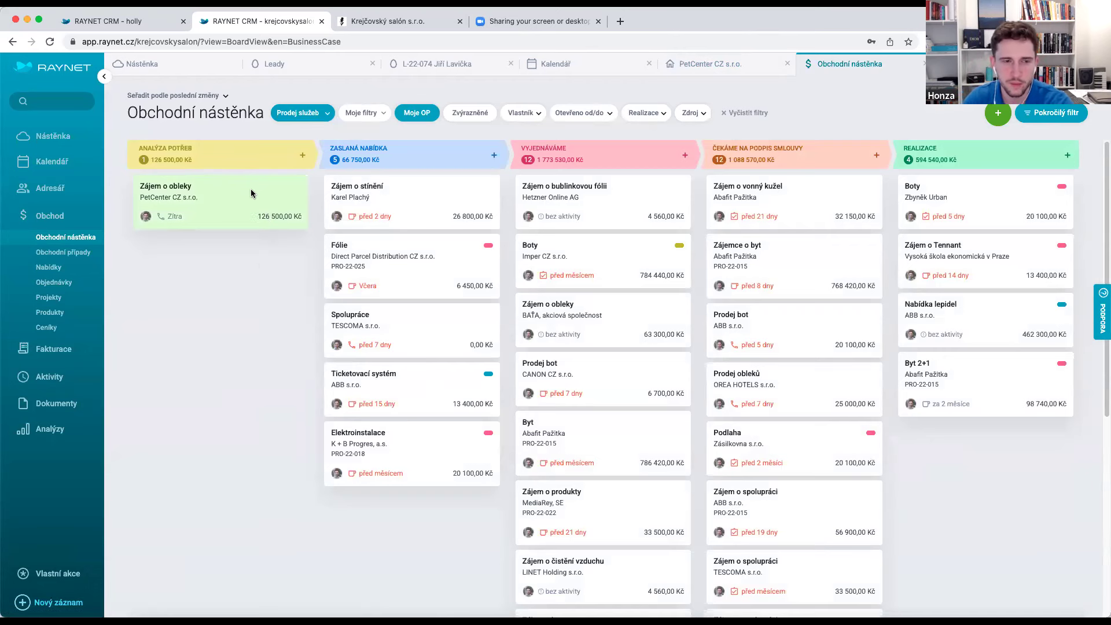
pyautogui.moveTo(241, 188); pyautogui.dragTo(433, 197)
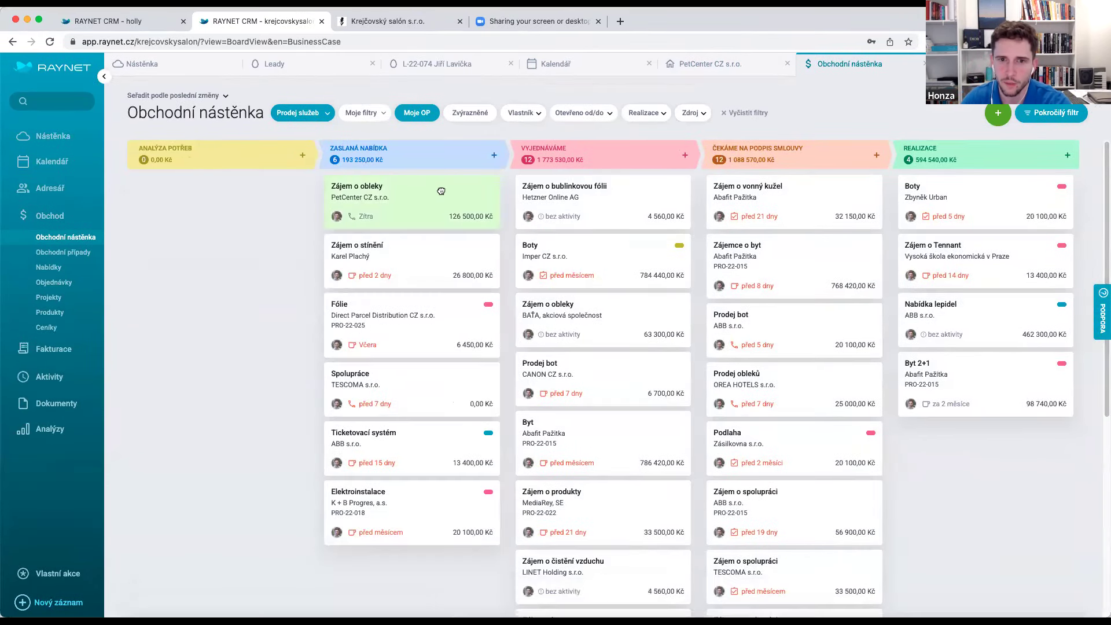
pyautogui.moveTo(525, 214); pyautogui.dragTo(572, 191)
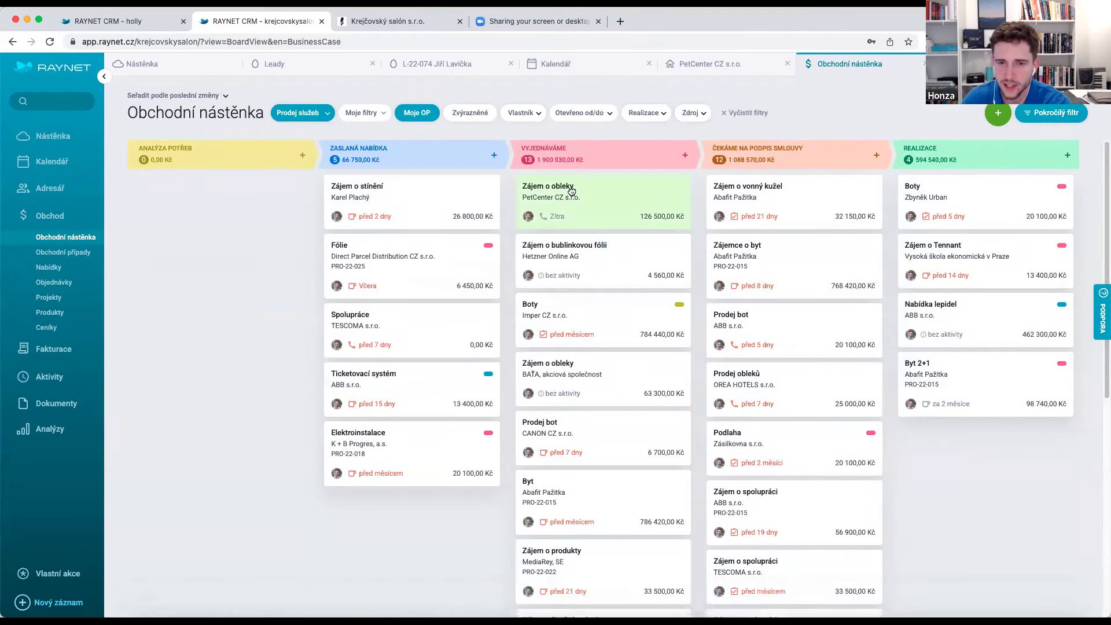
# - Try to mark PetCenter's "Zájem o obleky" deal as won, dismiss the win form and open the deal's detail
pyautogui.moveTo(636, 203); pyautogui.dragTo(902, 585)
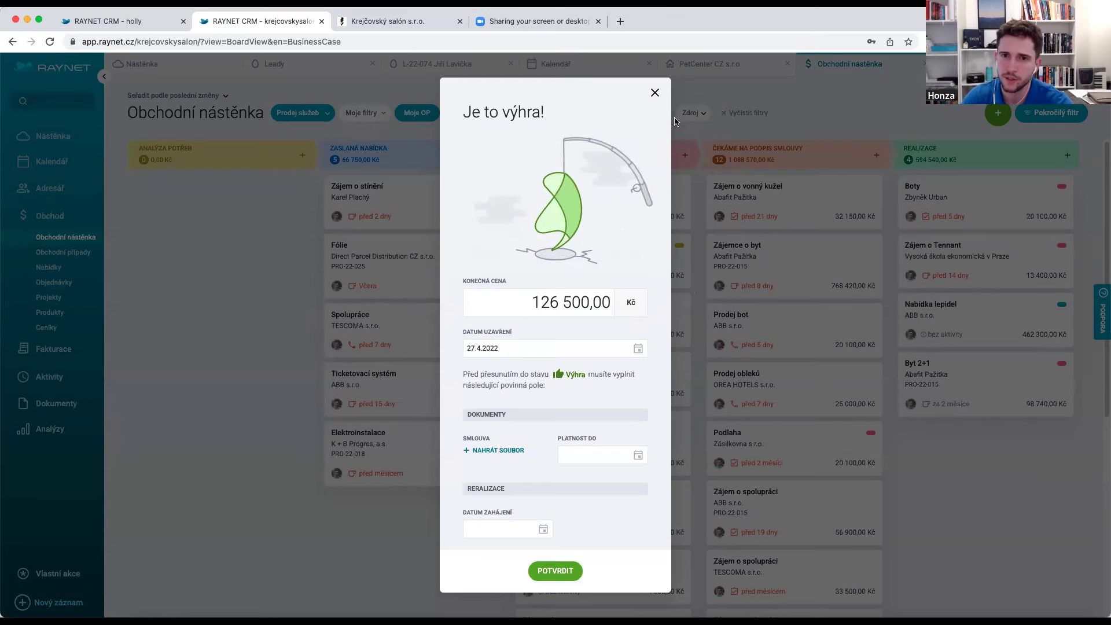
pyautogui.click(655, 95)
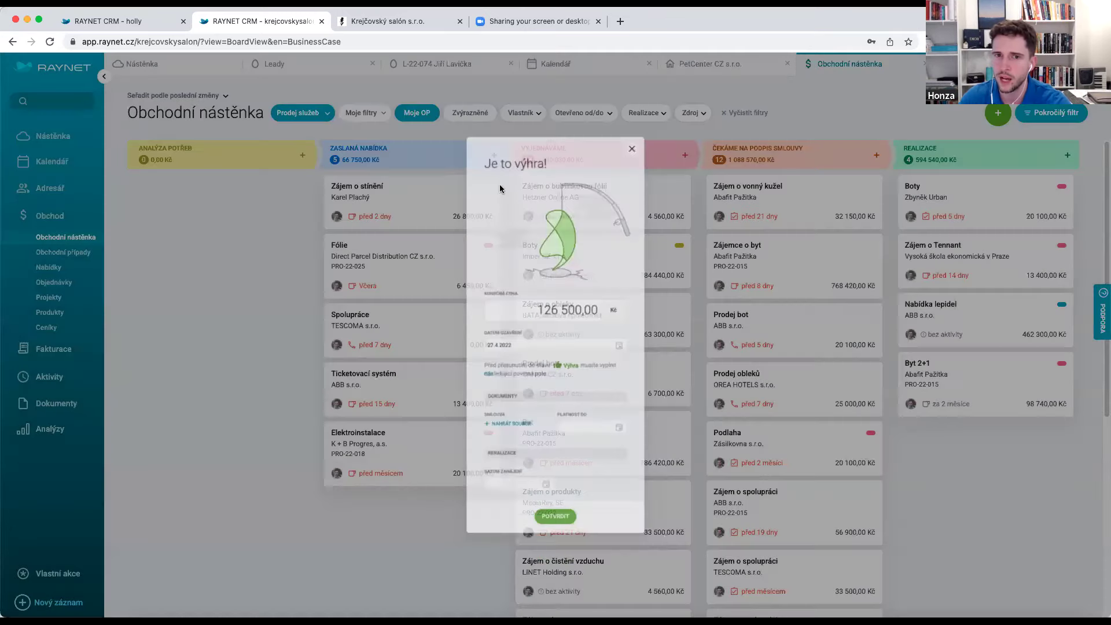
pyautogui.click(555, 186)
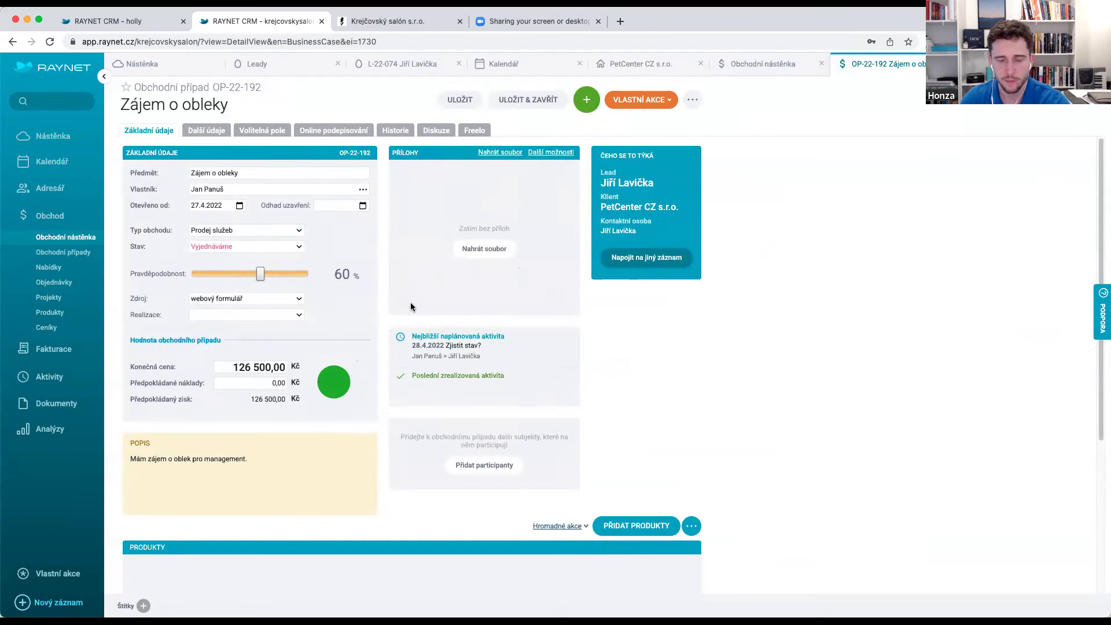
# - Open the 28 April 15:00 phone call from the calendar and save "Dopadlo to skvěle." as its result
pyautogui.click(67, 160)
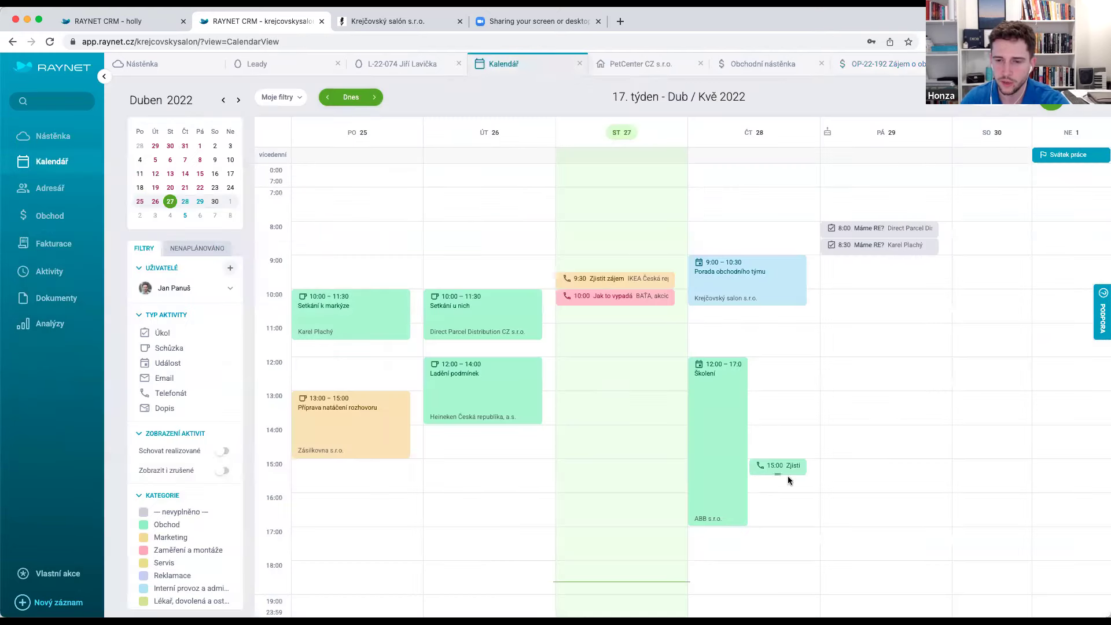
pyautogui.click(787, 469)
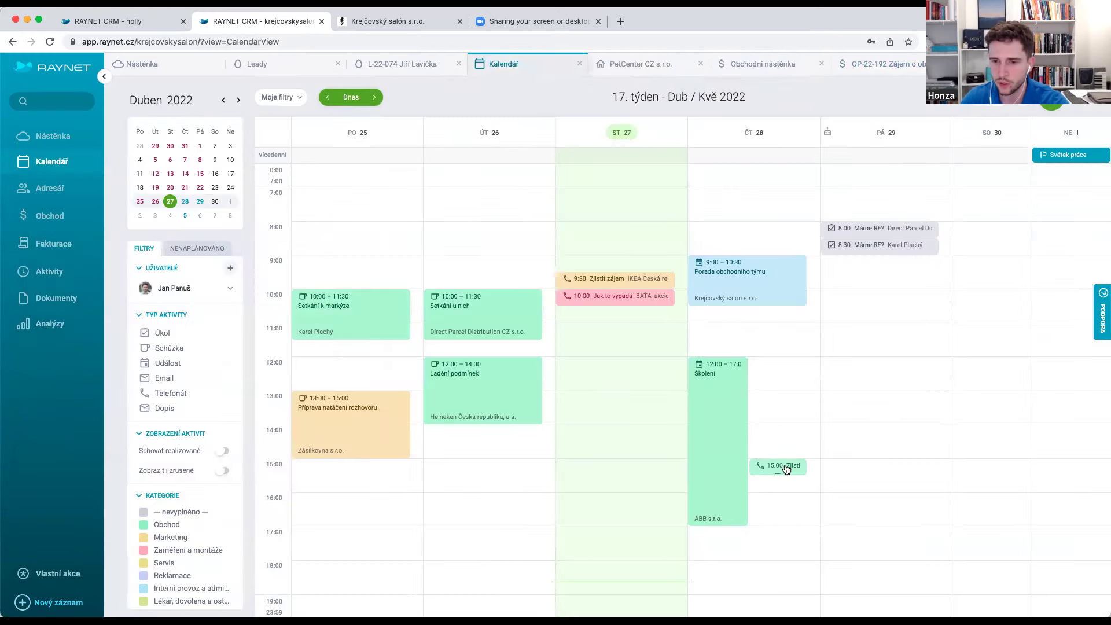
pyautogui.click(290, 438)
pyautogui.write('Dopadlo to skvěle.')
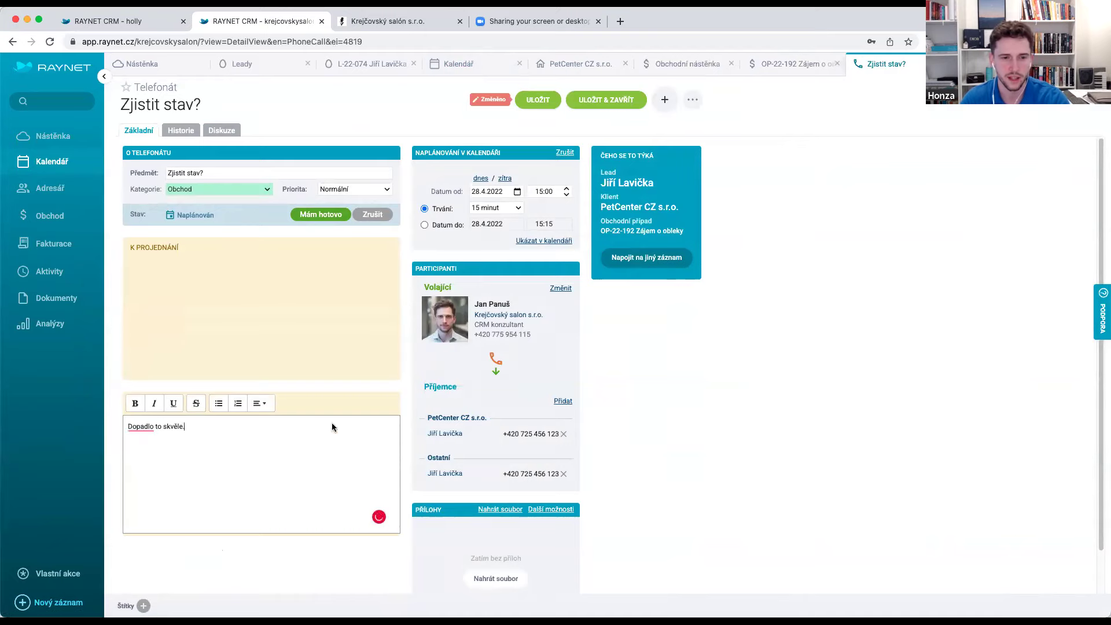
pyautogui.click(538, 100)
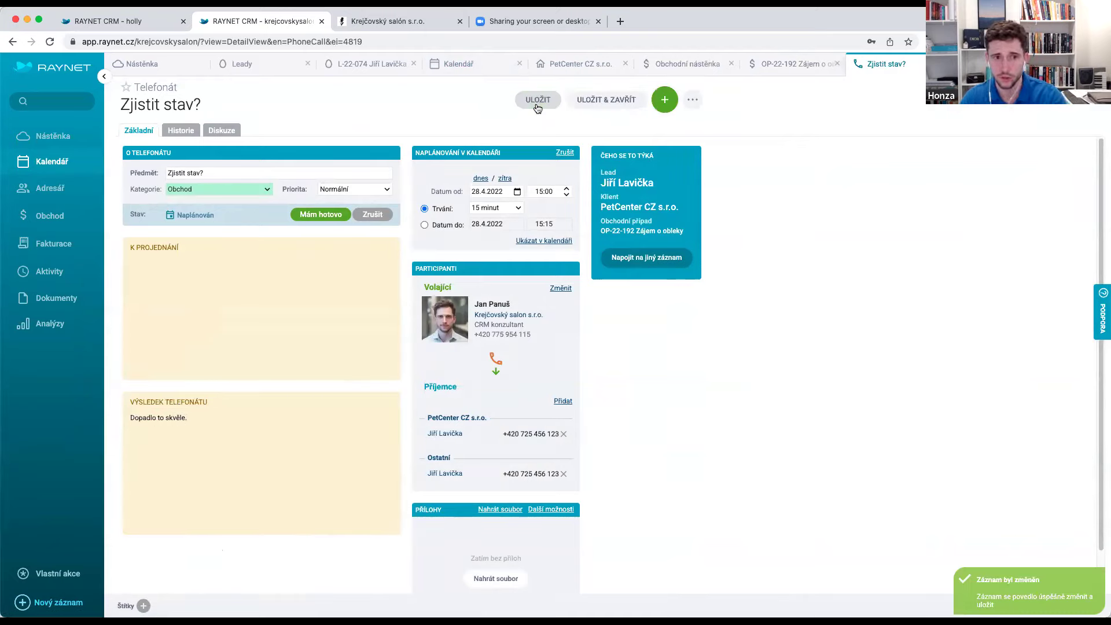
# - Mark the "Zjistit stav?" phone call as done, show it in the calendar and reopen its record
pyautogui.click(324, 213)
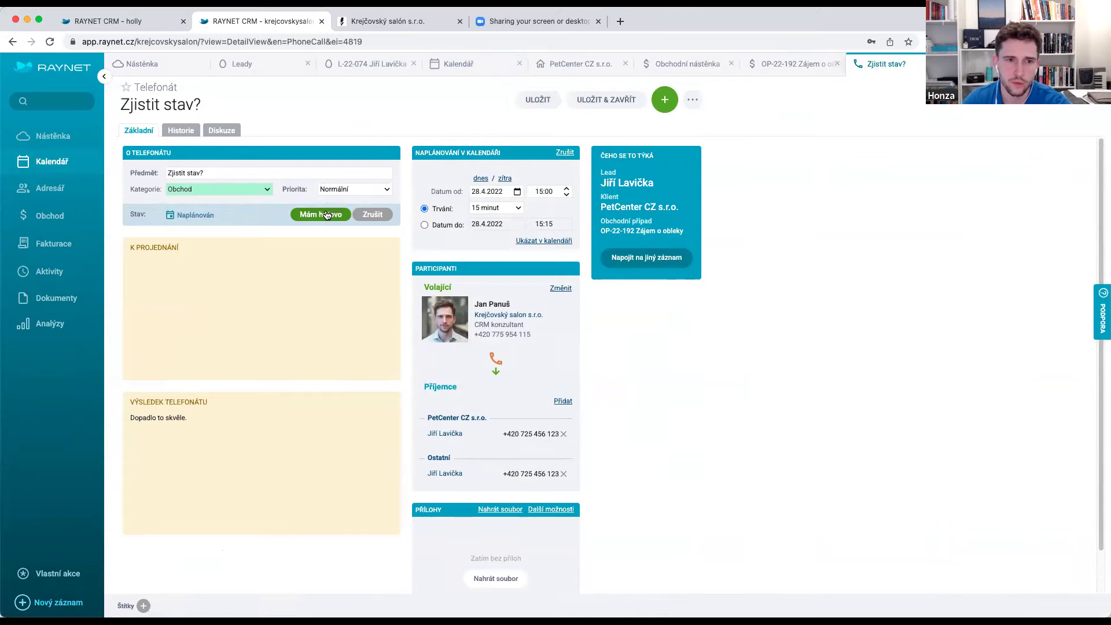
pyautogui.click(538, 241)
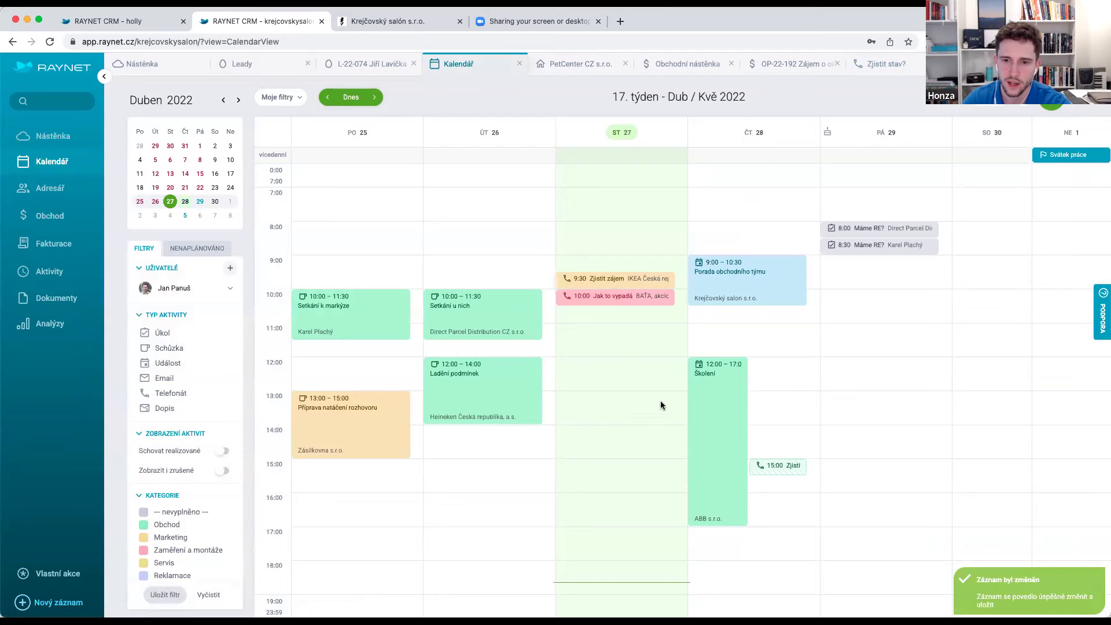
pyautogui.doubleClick(784, 468)
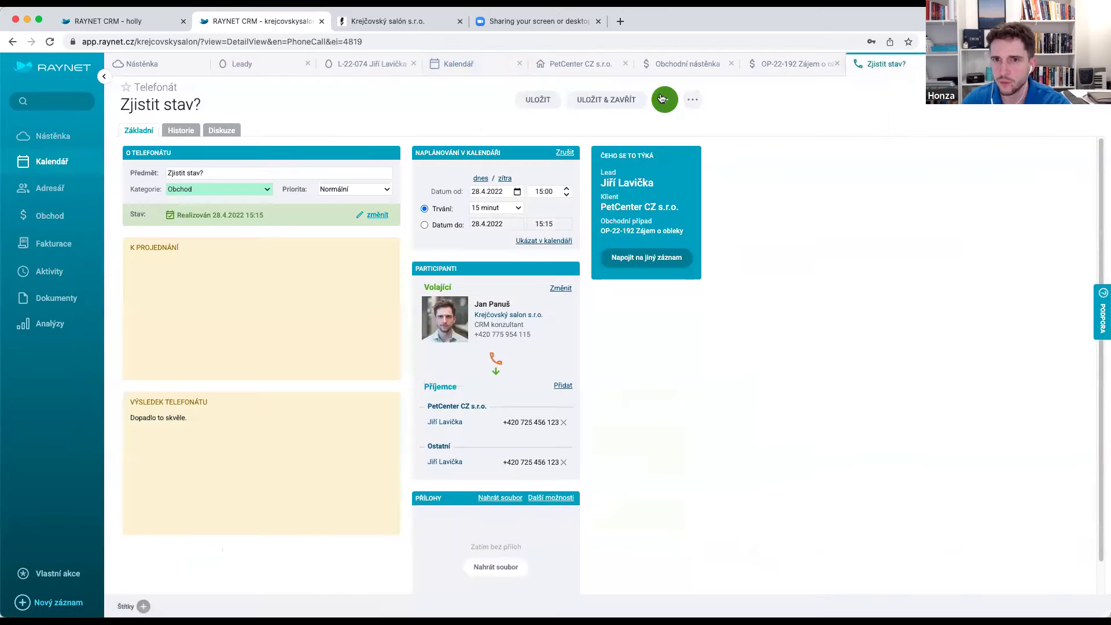
# - Start a follow-up meeting from the phone call with the subject "Setkání u nich" and the date 3.5.2022
pyautogui.click(664, 99)
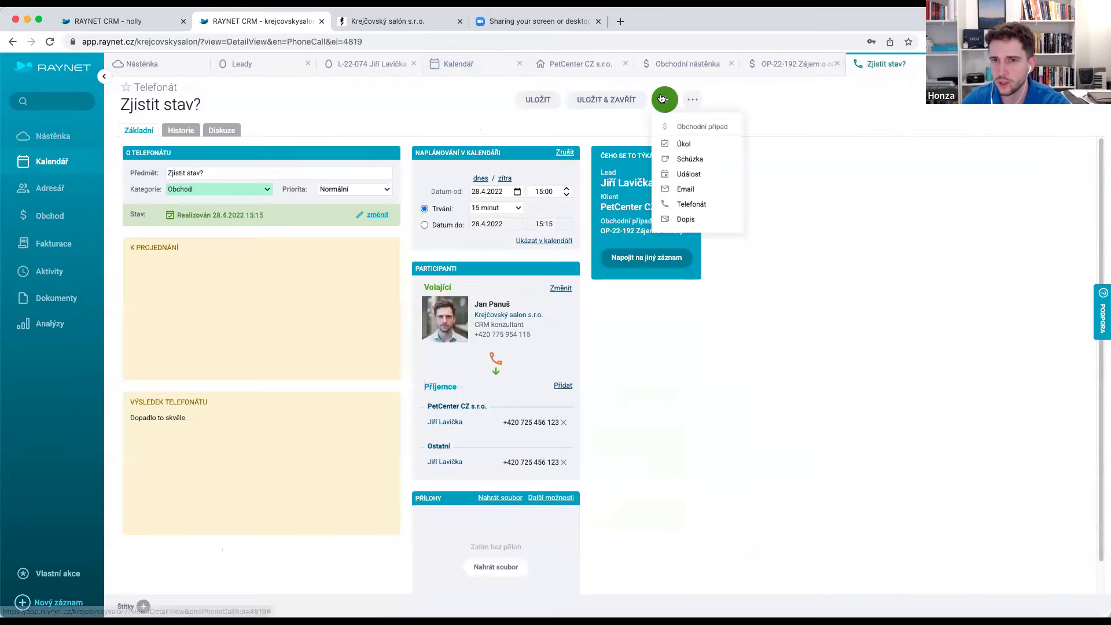
pyautogui.click(689, 158)
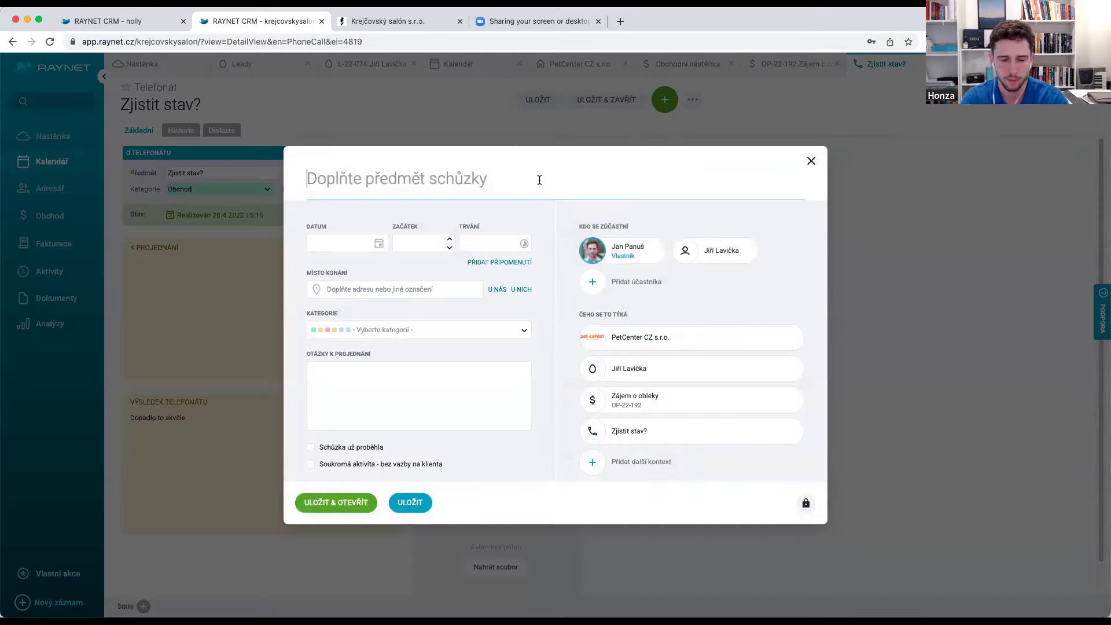
pyautogui.write('Setkání u nich')
pyautogui.click(373, 241)
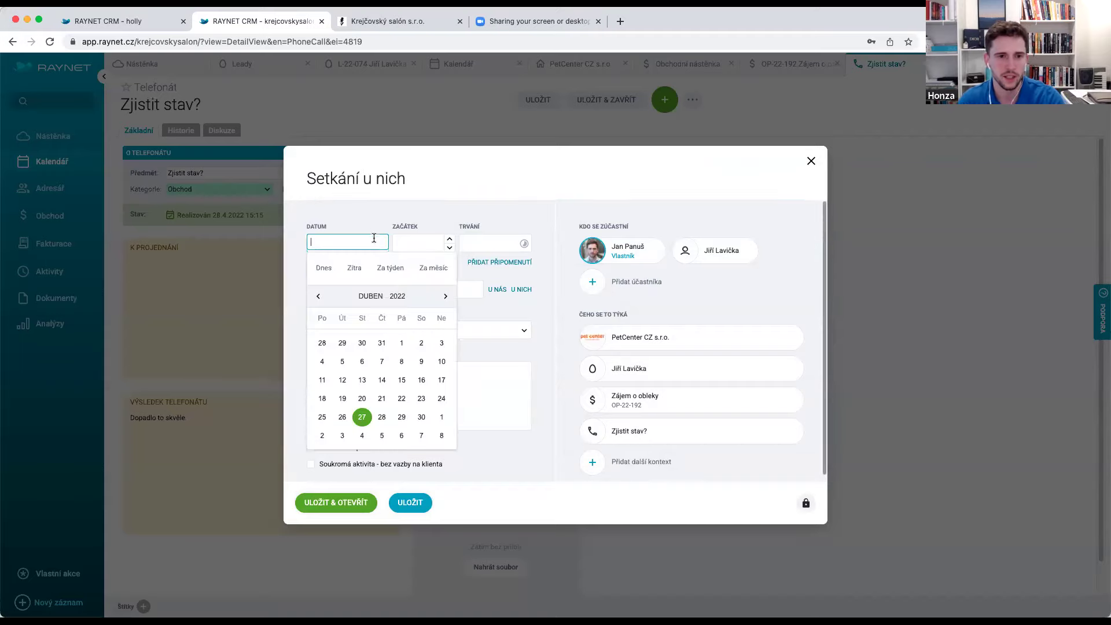
pyautogui.click(342, 435)
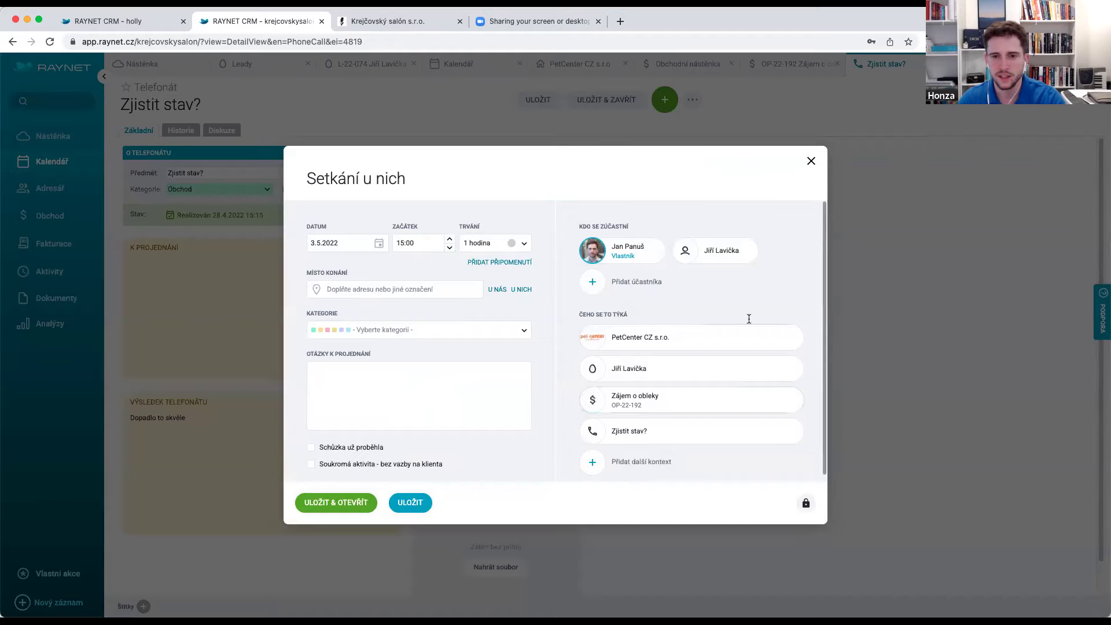
# - Set the meeting's category to Obchod and its location to the client's headquarters, and save the meeting
pyautogui.click(475, 330)
pyautogui.click(391, 352)
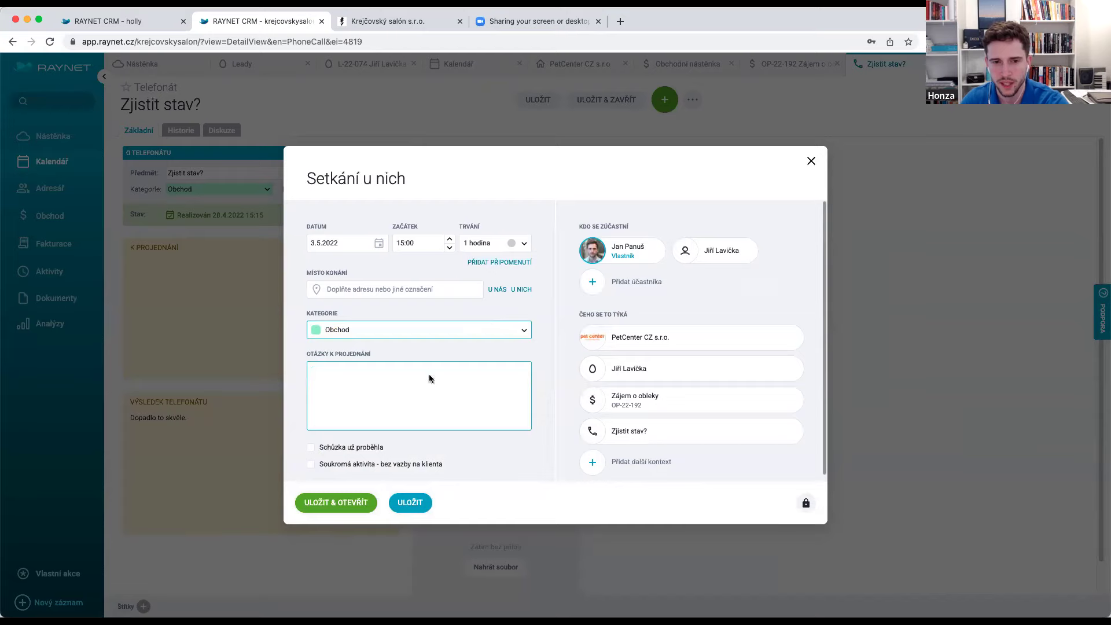
pyautogui.click(520, 288)
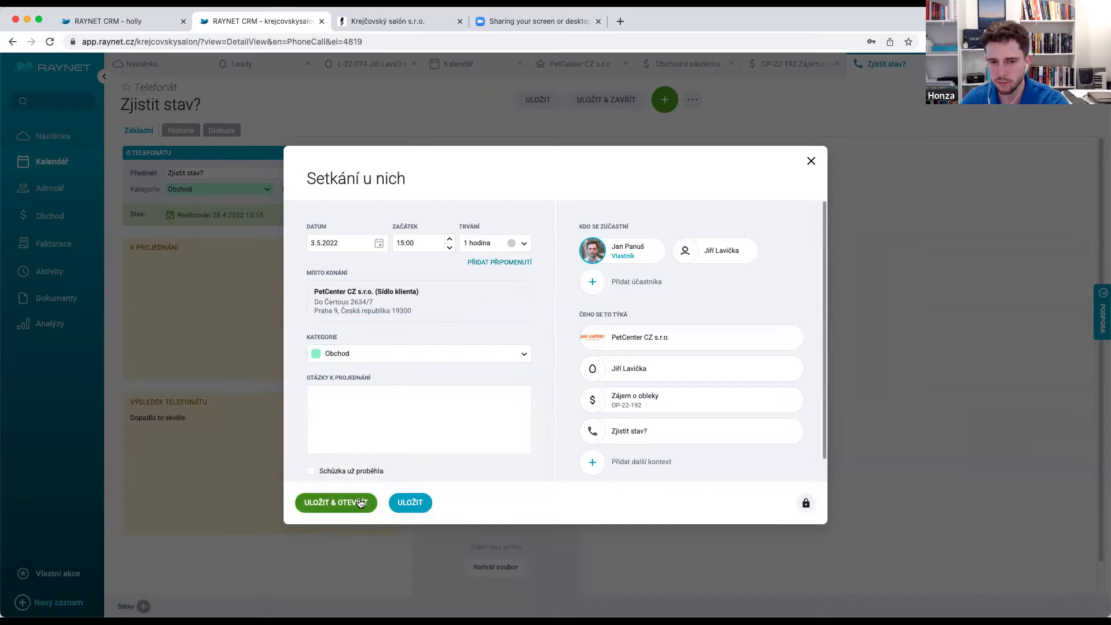
pyautogui.click(394, 505)
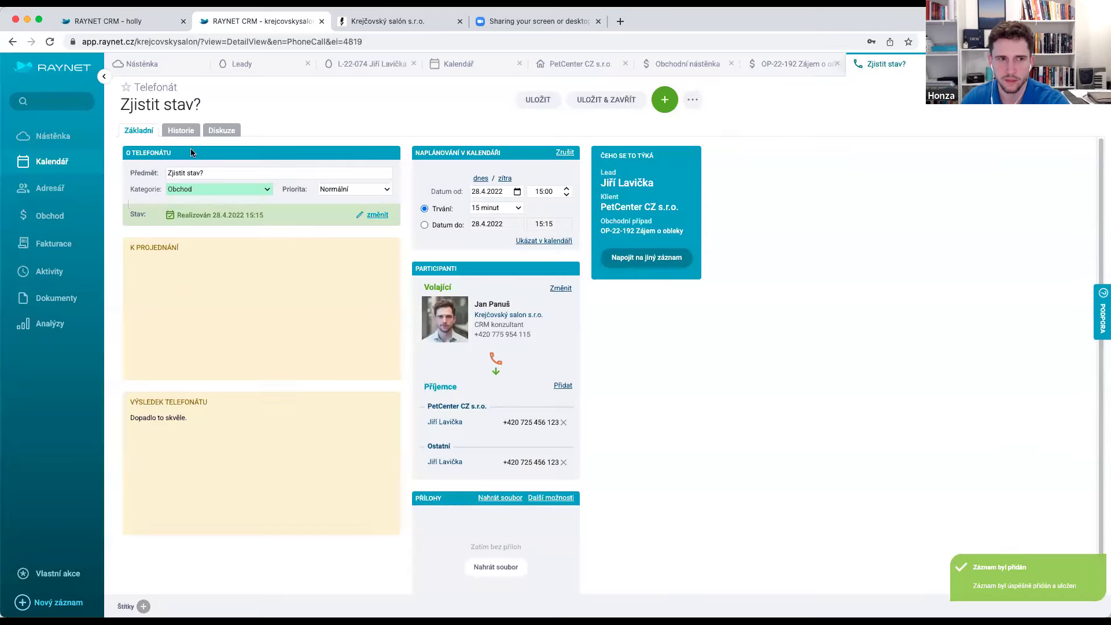
# - Show the following week in the calendar and open the "Setkání u nich" meeting on 3 May
pyautogui.click(91, 164)
pyautogui.click(377, 96)
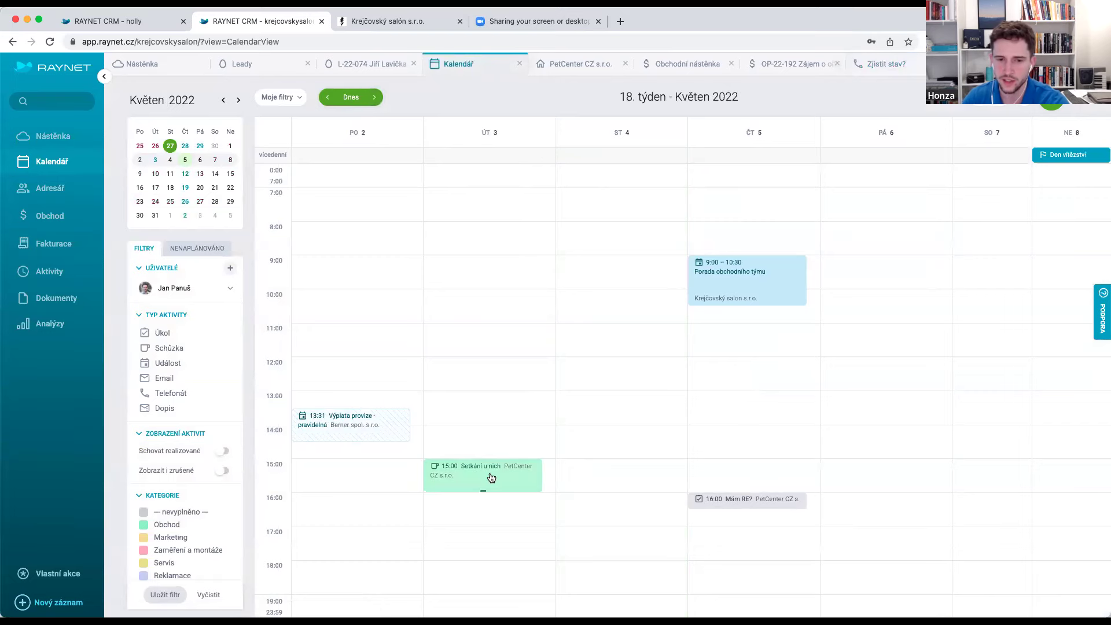
pyautogui.click(491, 478)
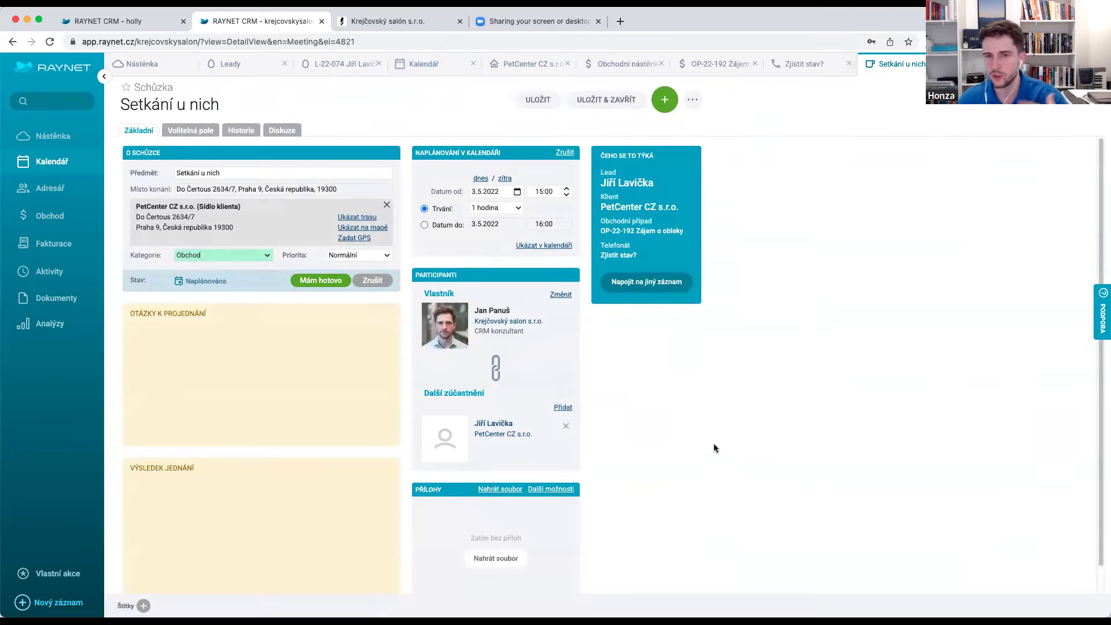
# - Open the meeting's linked "Zjistit stav?" phone call, and from it the linked "Zájem o obleky" deal
pyautogui.moveTo(626, 260)
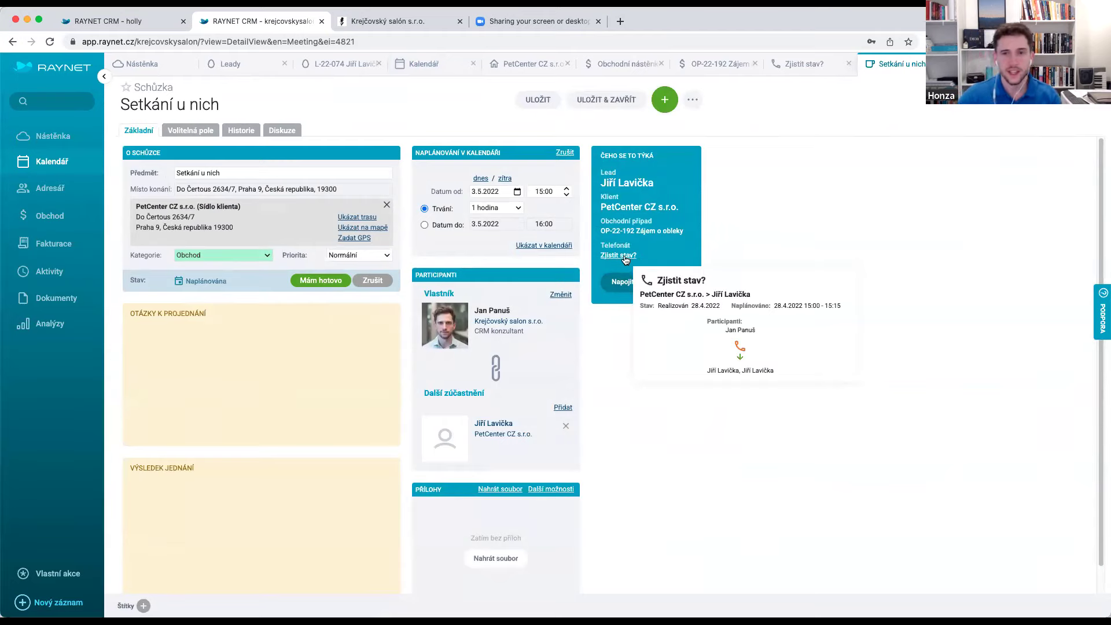
pyautogui.click(625, 260)
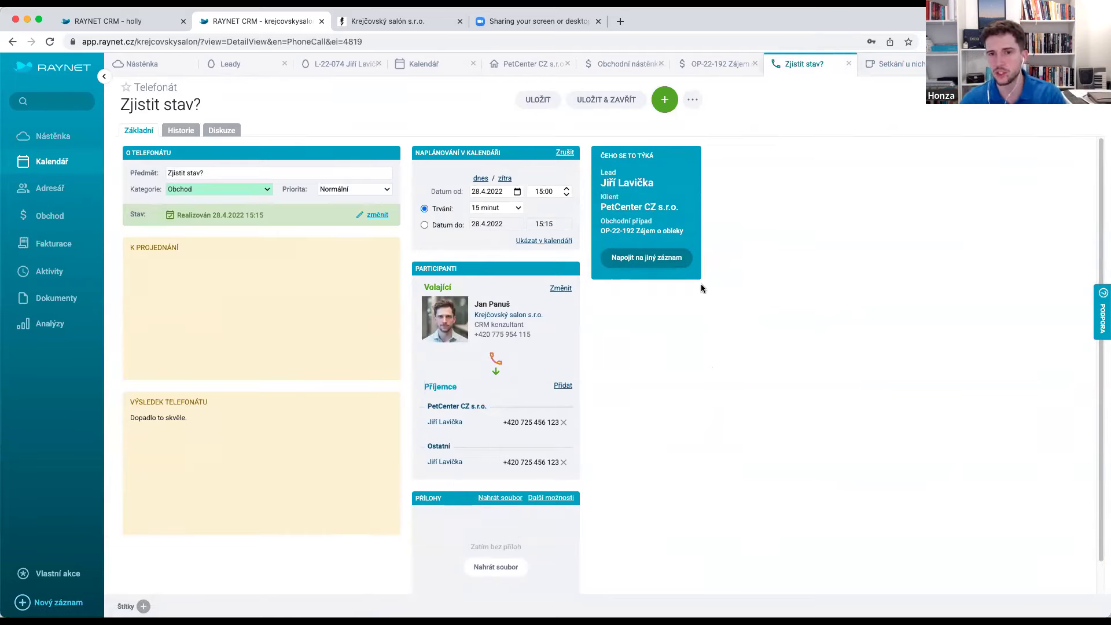
pyautogui.click(676, 236)
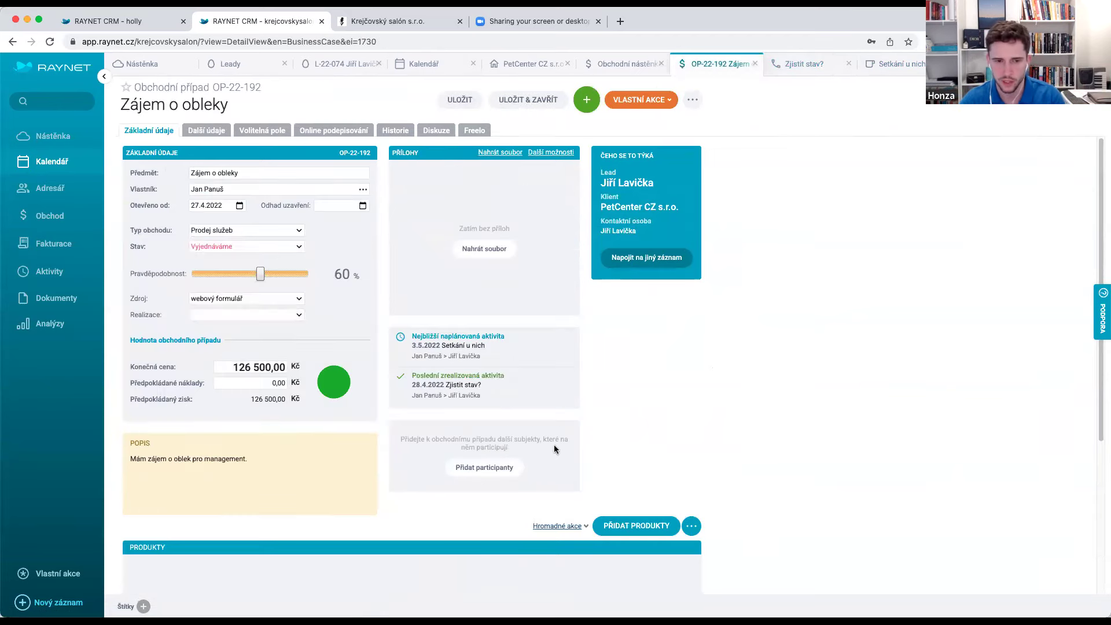
# - Select the brown Oxfordky in sizes 42 and 44 and the black Oxfordky in size 42 as products for the deal
pyautogui.scroll(-5, 404, 410)
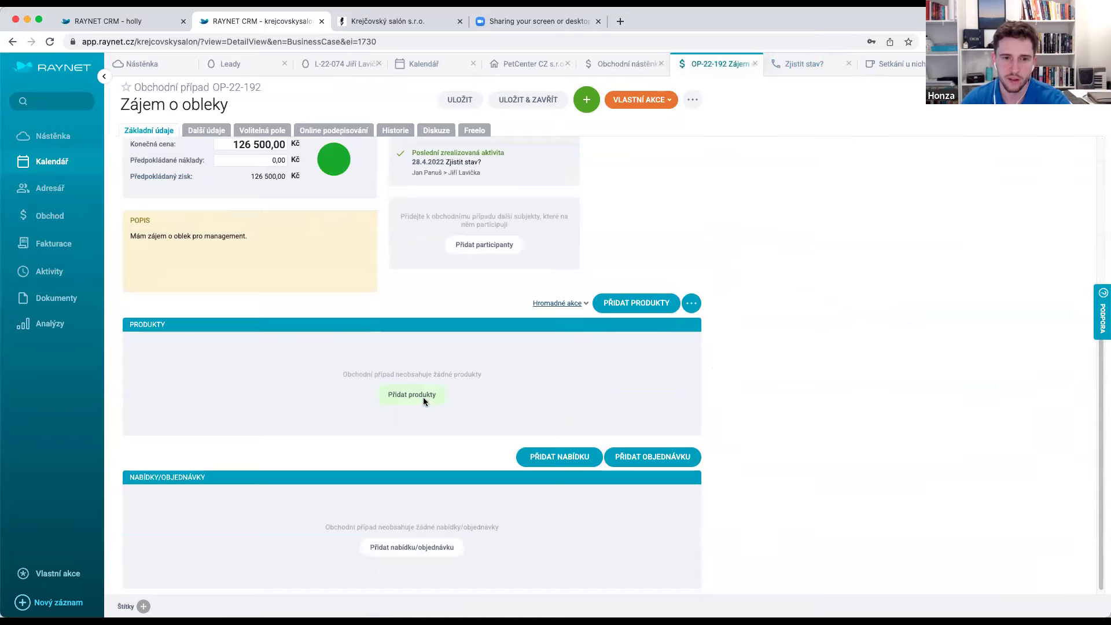
pyautogui.click(422, 394)
pyautogui.click(533, 252)
pyautogui.click(536, 287)
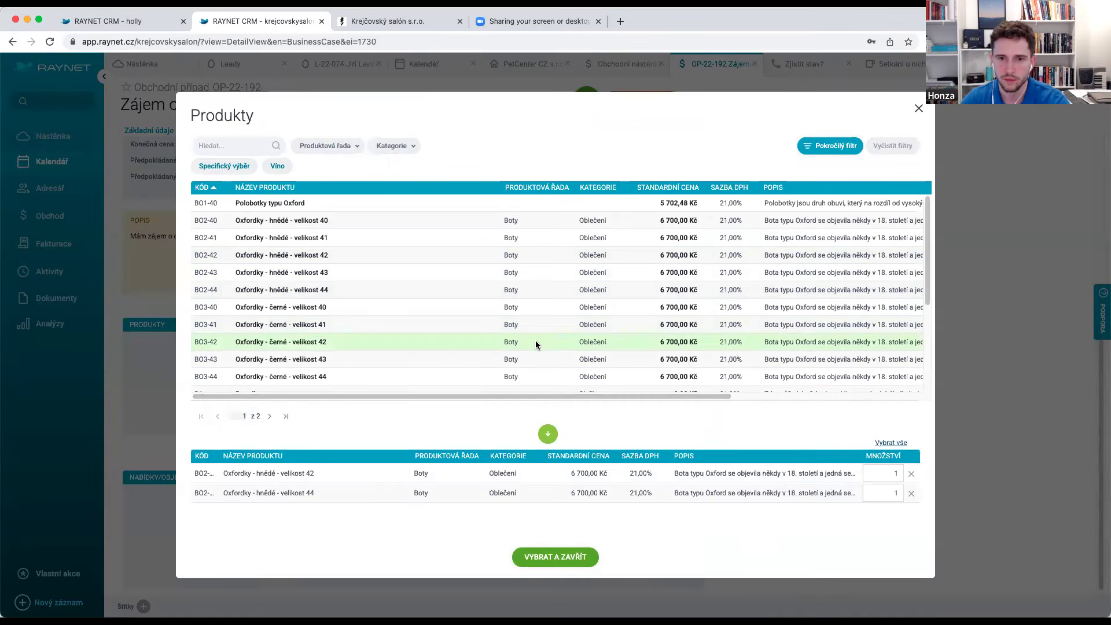
pyautogui.click(535, 342)
# - Also select the blue, purple and red ties and the suits "Vlněný oblek - exclusive" and "exclusive s vestičkou", add all products and save the deal
pyautogui.scroll(-3, 377, 362)
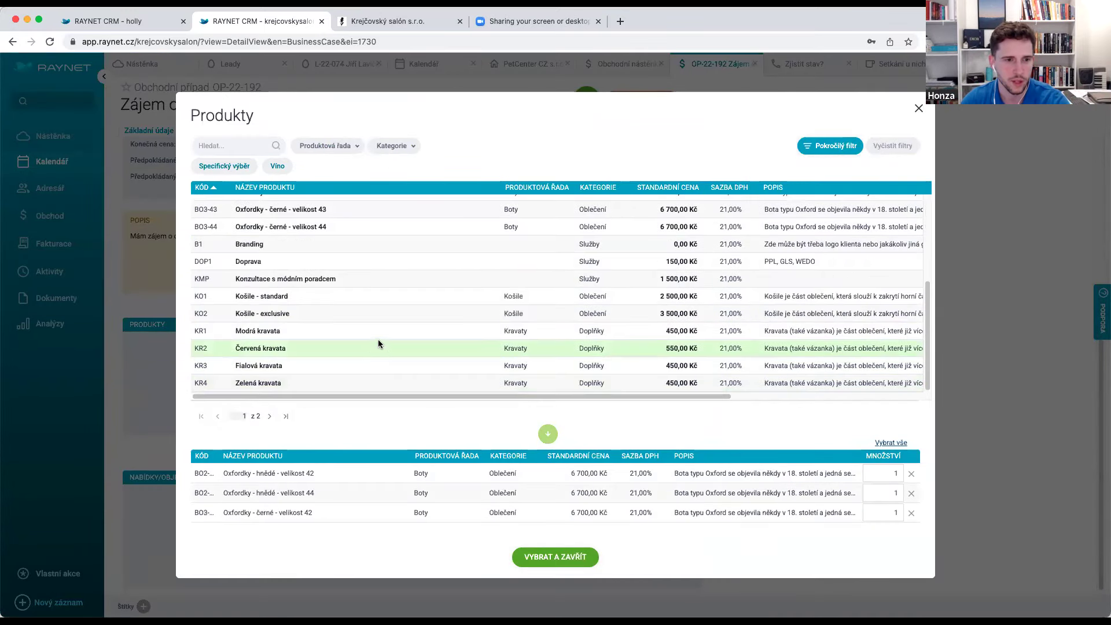
pyautogui.click(378, 334)
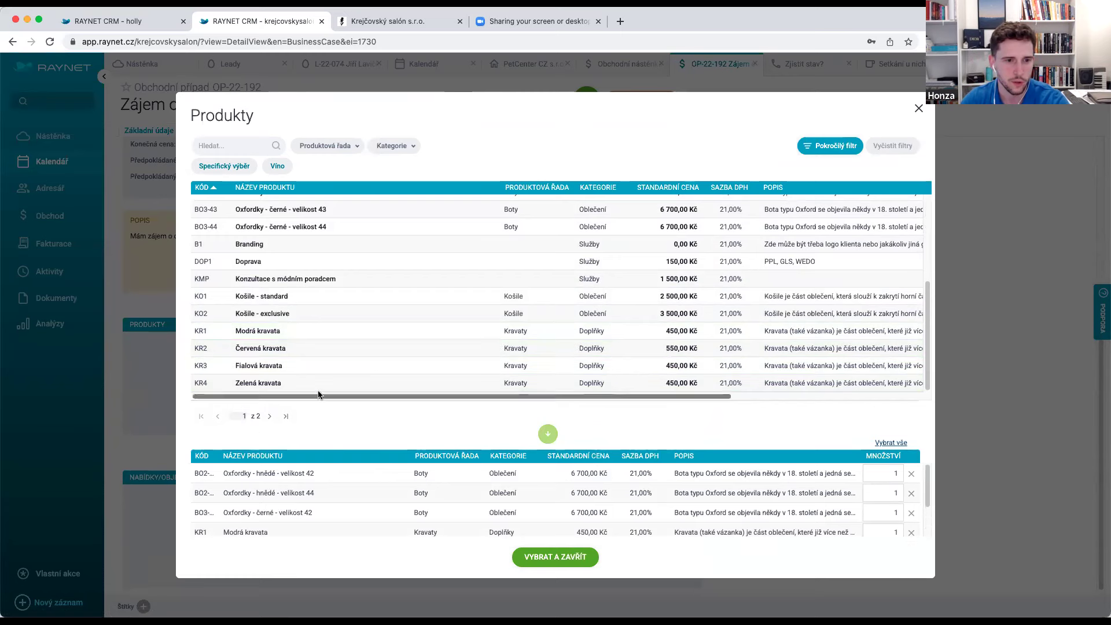
pyautogui.click(269, 416)
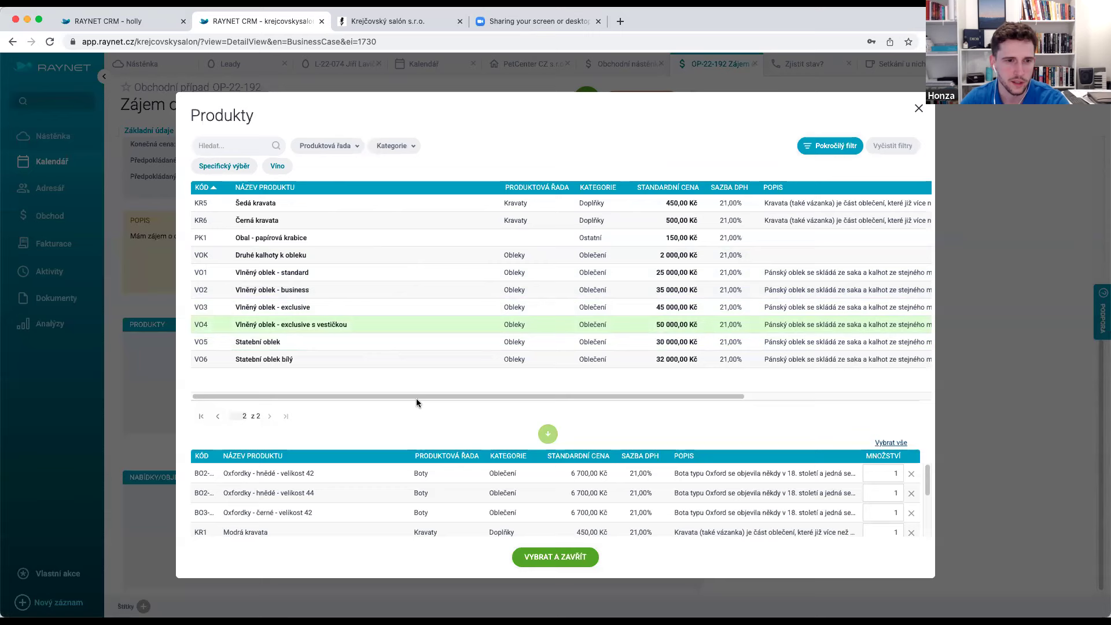
pyautogui.click(555, 557)
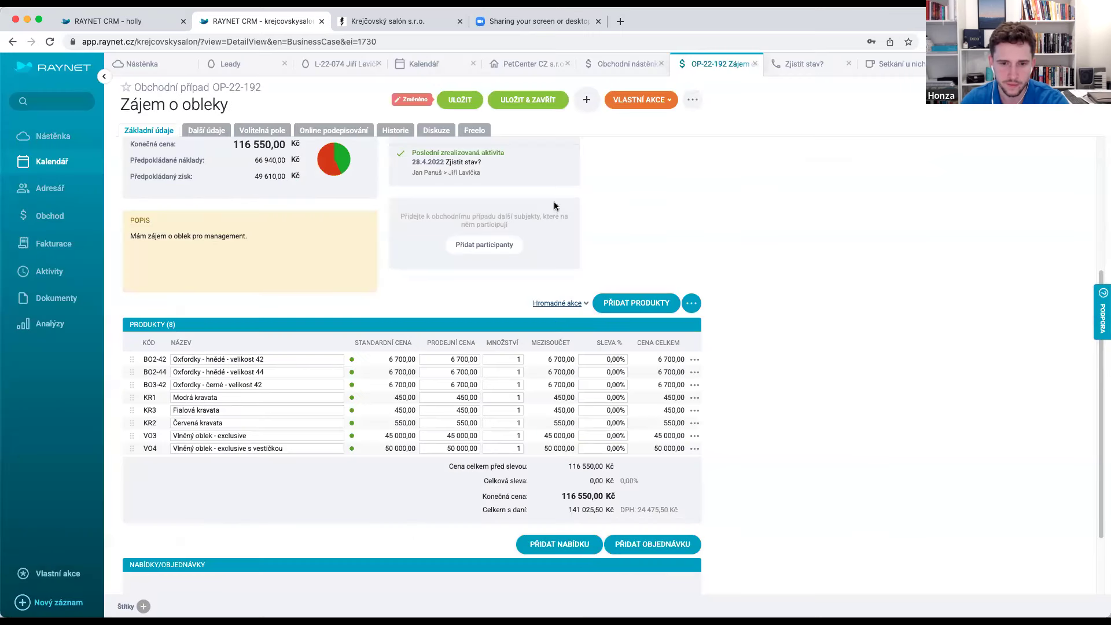
pyautogui.click(460, 100)
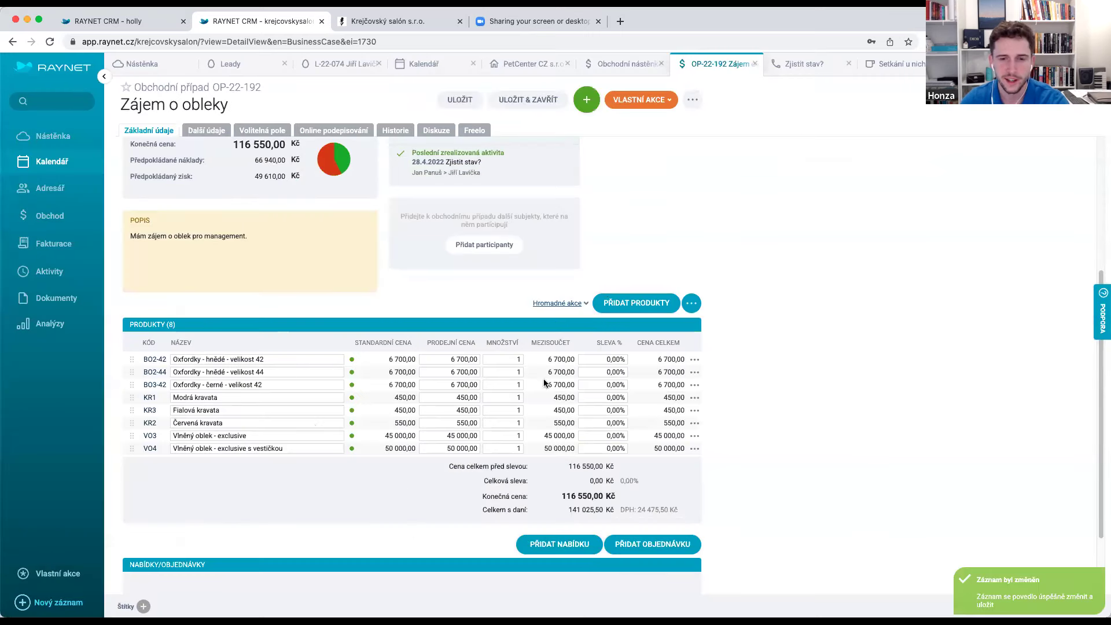
# - Create an offer from the deal and export it as a customer PDF with product images and descriptions
pyautogui.click(553, 544)
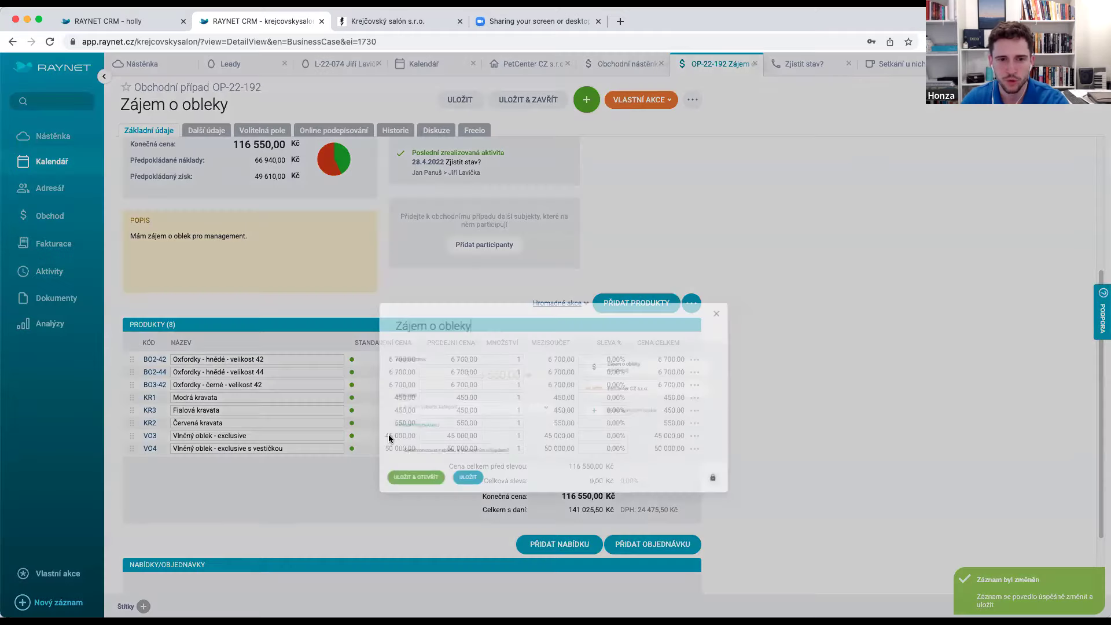
pyautogui.click(383, 449)
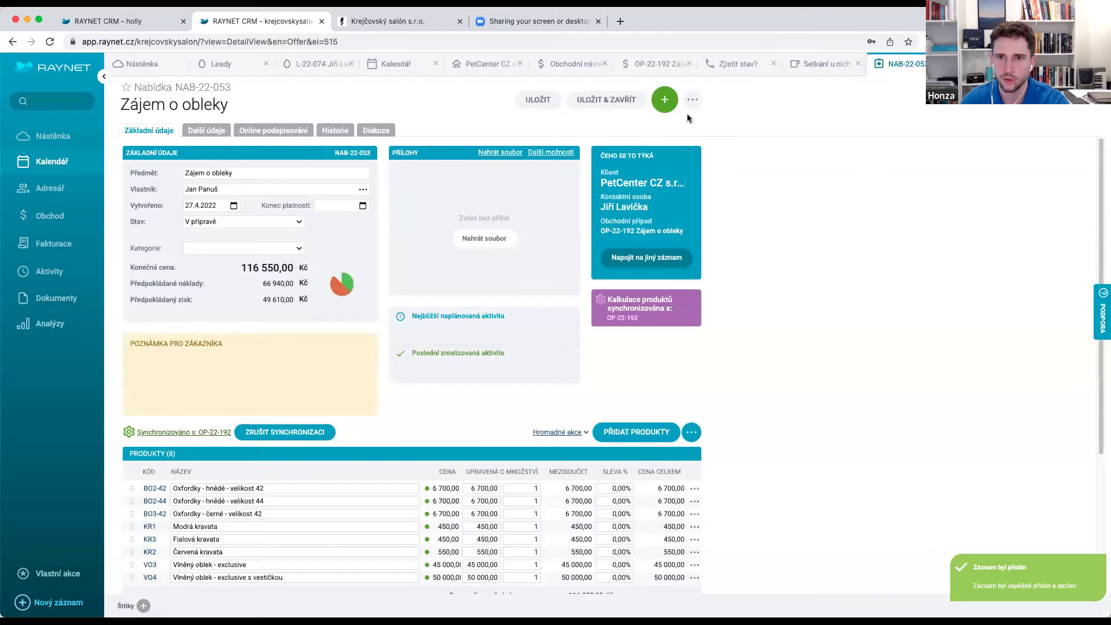
pyautogui.click(692, 100)
pyautogui.moveTo(724, 209)
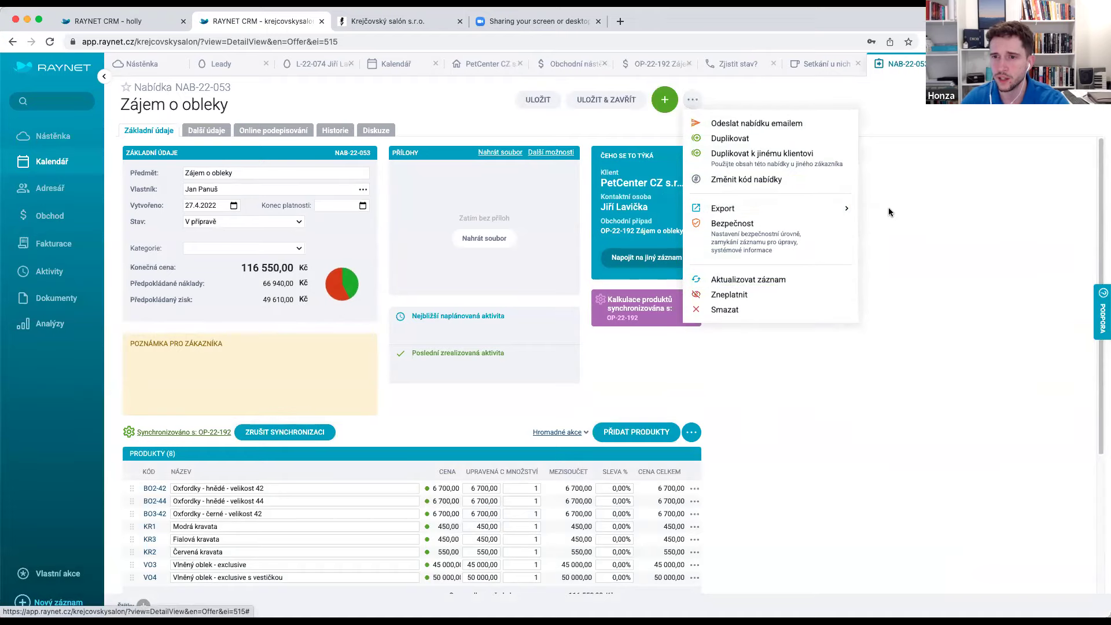
pyautogui.moveTo(873, 215)
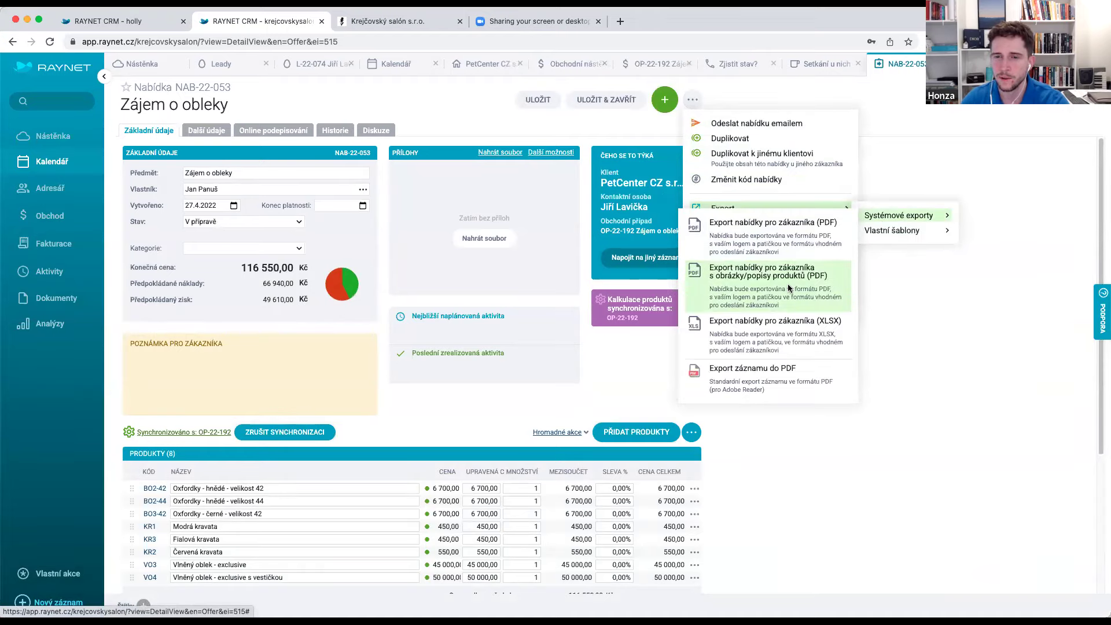
pyautogui.click(789, 288)
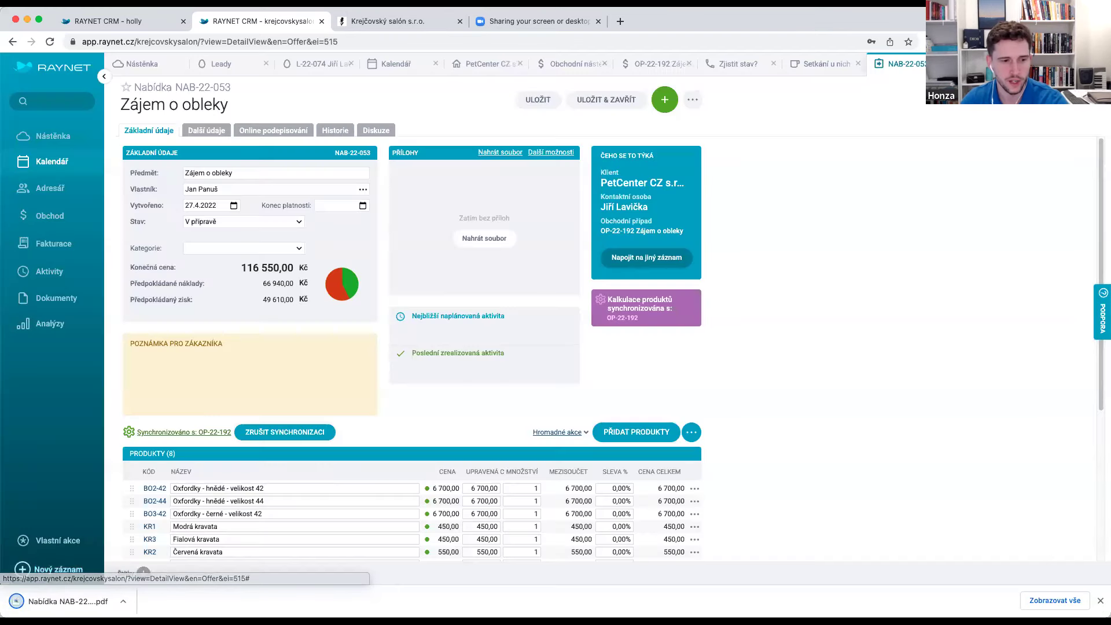
# - Open the exported offer PDF, look through its product pages and close it
pyautogui.click(98, 605)
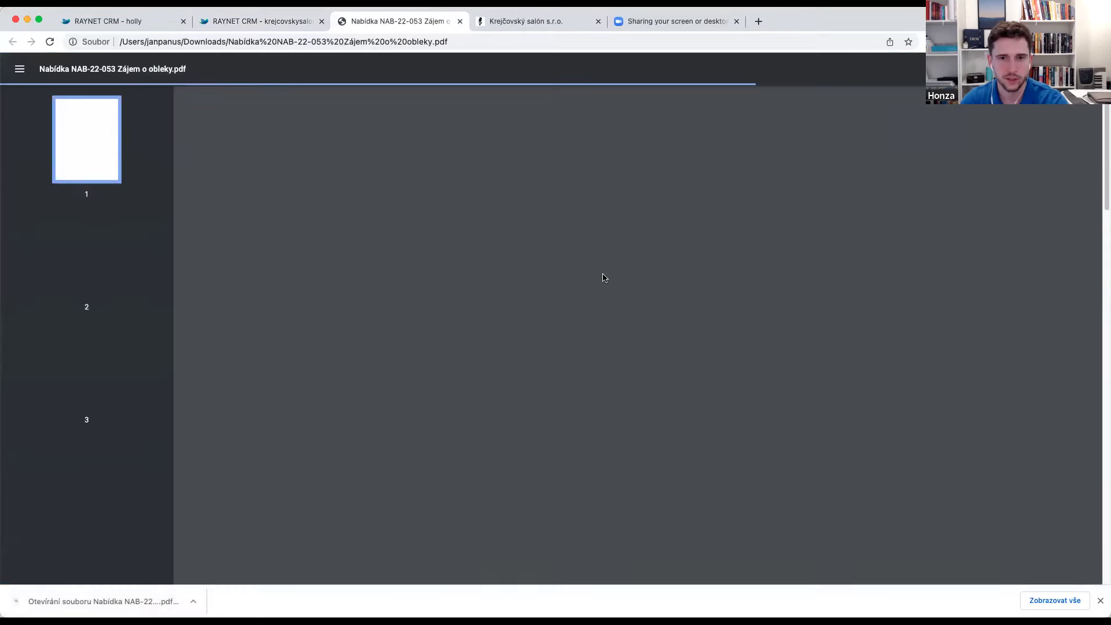
pyautogui.scroll(-20, 377, 461)
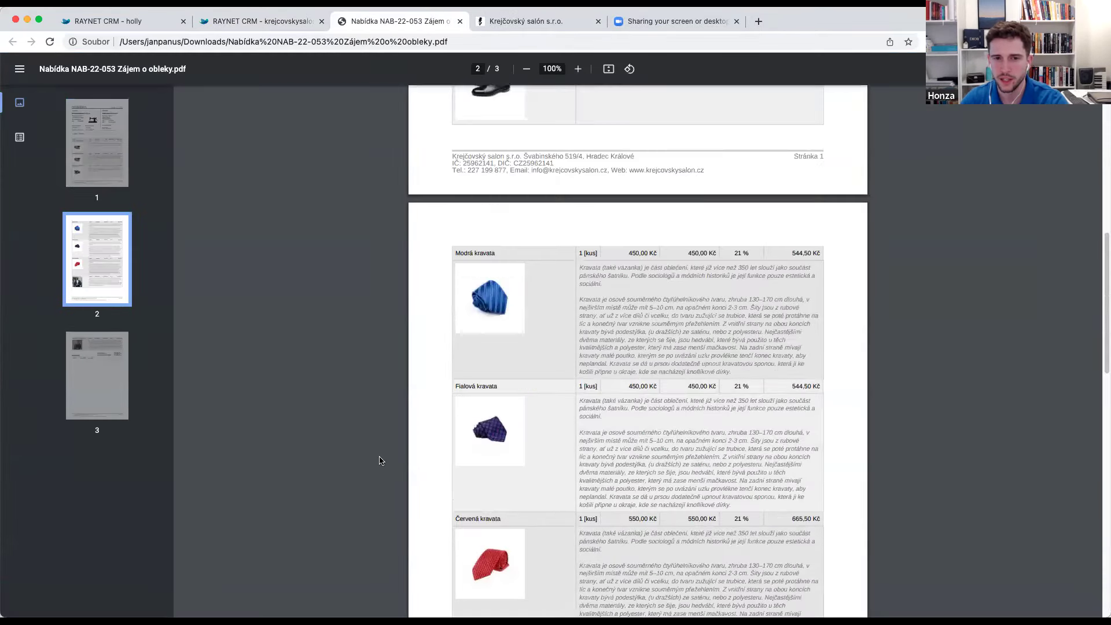
pyautogui.click(460, 22)
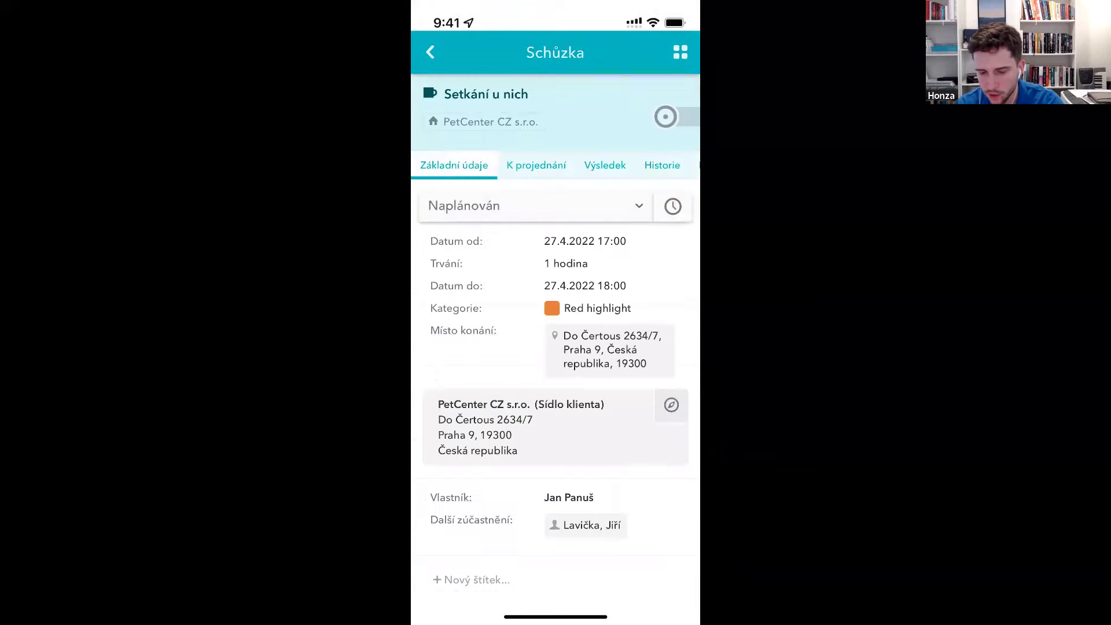
# - In the RAYNET mobile app, review the "Setkání u nich" meeting's basic details and its points for discussion
pyautogui.click(454, 165)
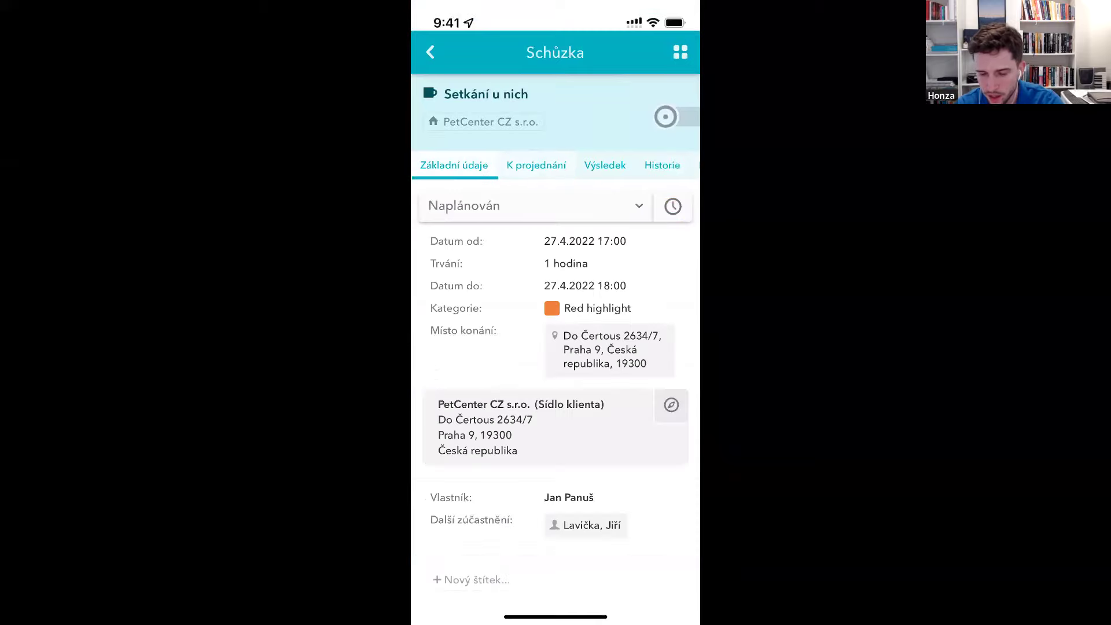
pyautogui.moveTo(608, 229)
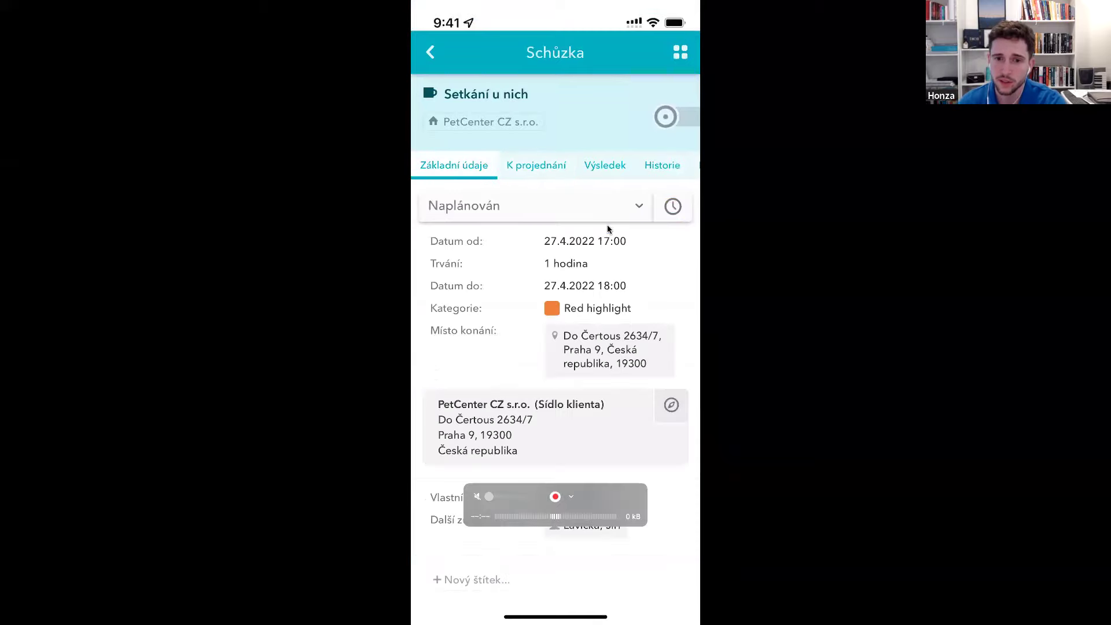
pyautogui.click(630, 331)
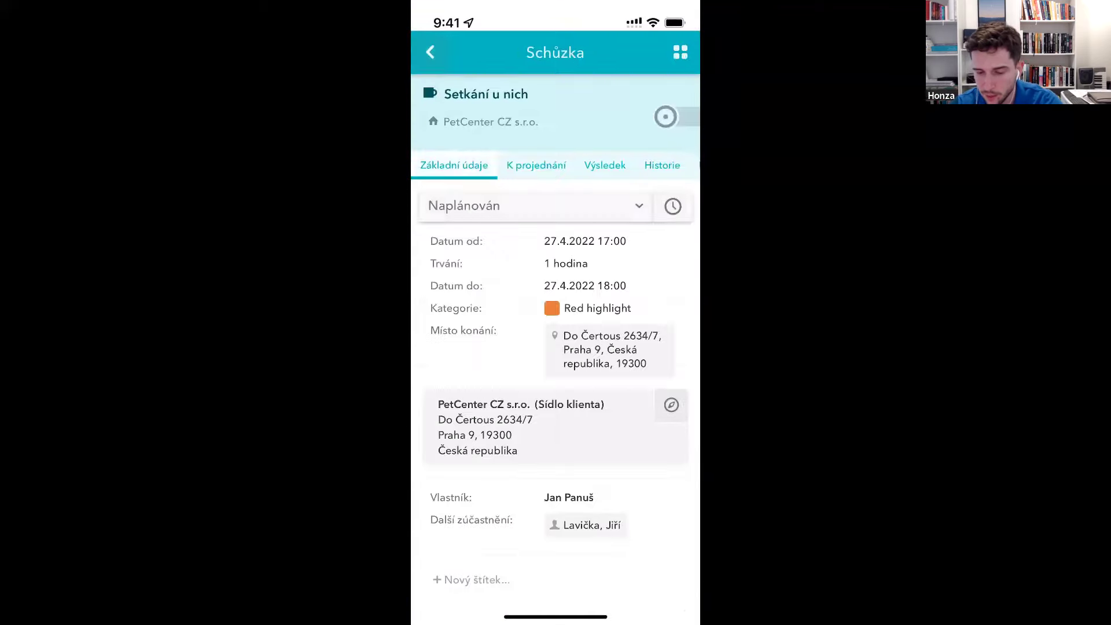
pyautogui.click(536, 164)
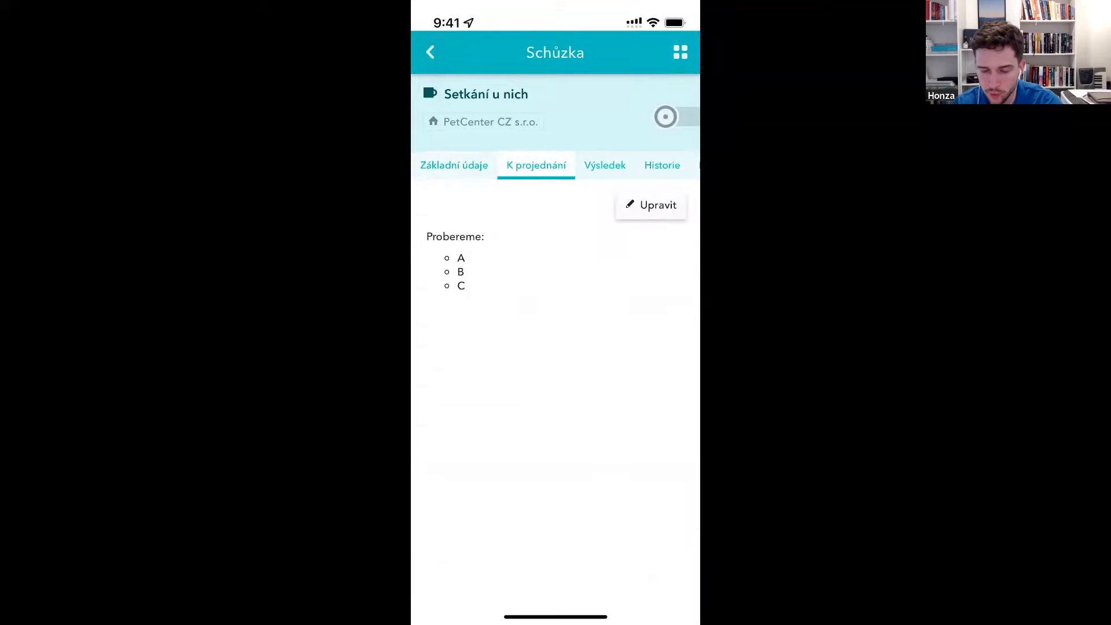
# - Enter "Ok" as the meeting's result, dictate a paragraph starting "Anebo si to prostě jednoduše nadiktuju" below it, and save
pyautogui.click(605, 165)
pyautogui.click(440, 260)
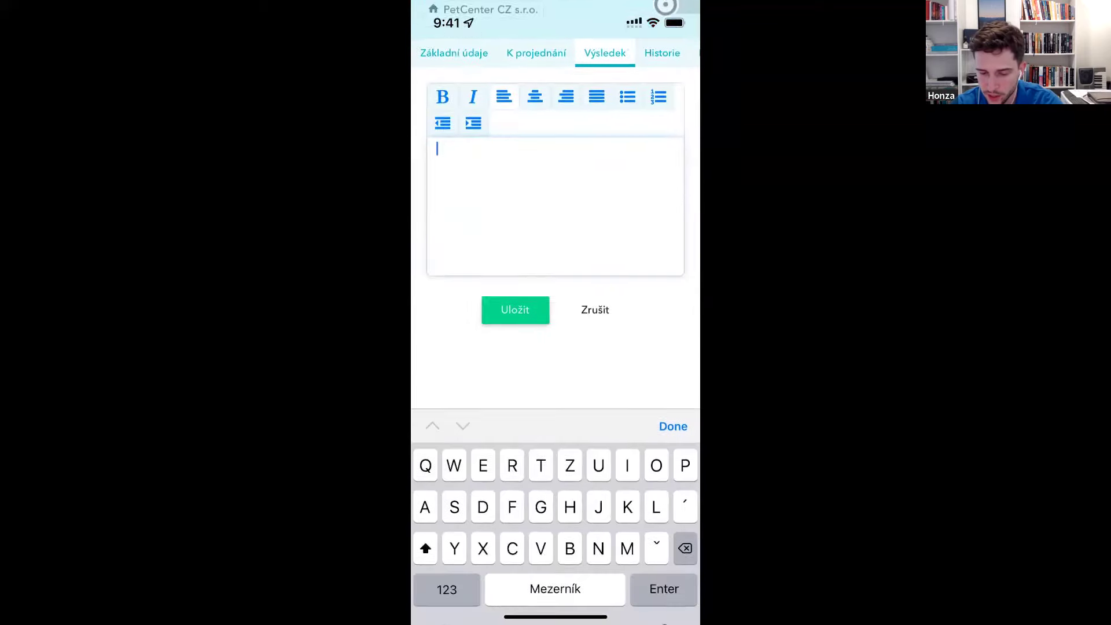
pyautogui.write('Ok')
pyautogui.press('Return')
pyautogui.click(664, 593)
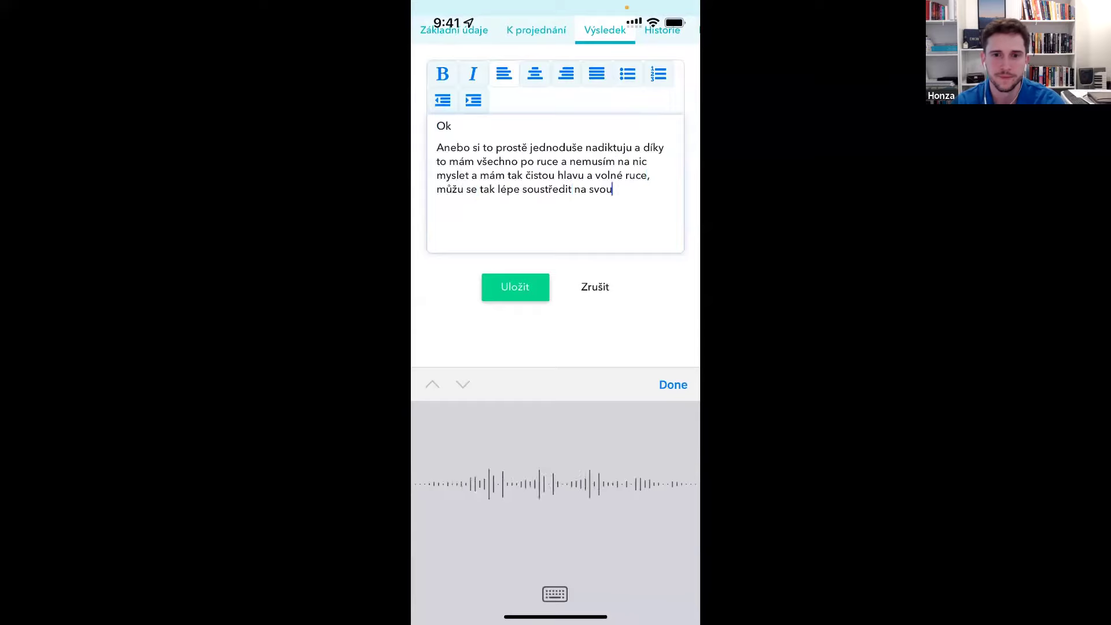
pyautogui.click(673, 385)
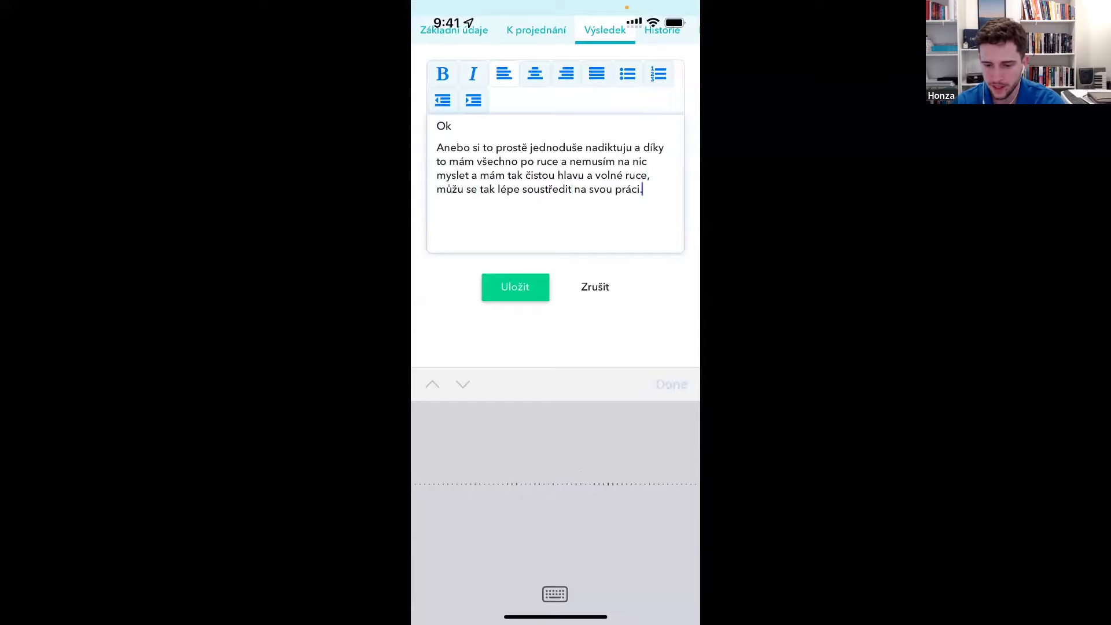
pyautogui.click(515, 422)
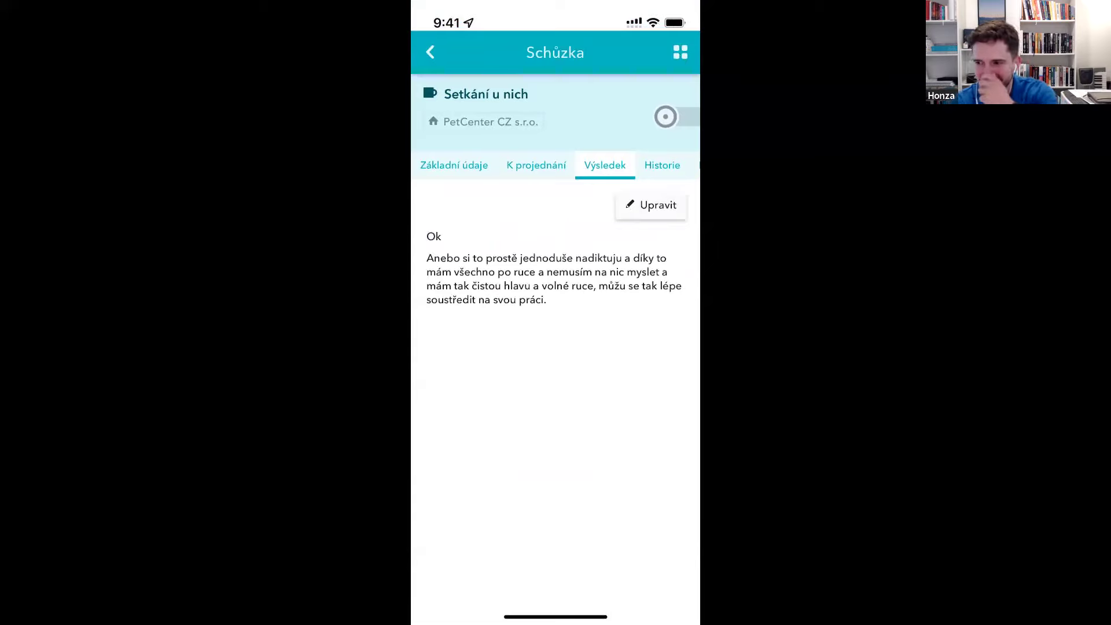
# - Record a short audio clip and upload it as an attachment to the meeting
pyautogui.click(662, 165)
pyautogui.click(687, 165)
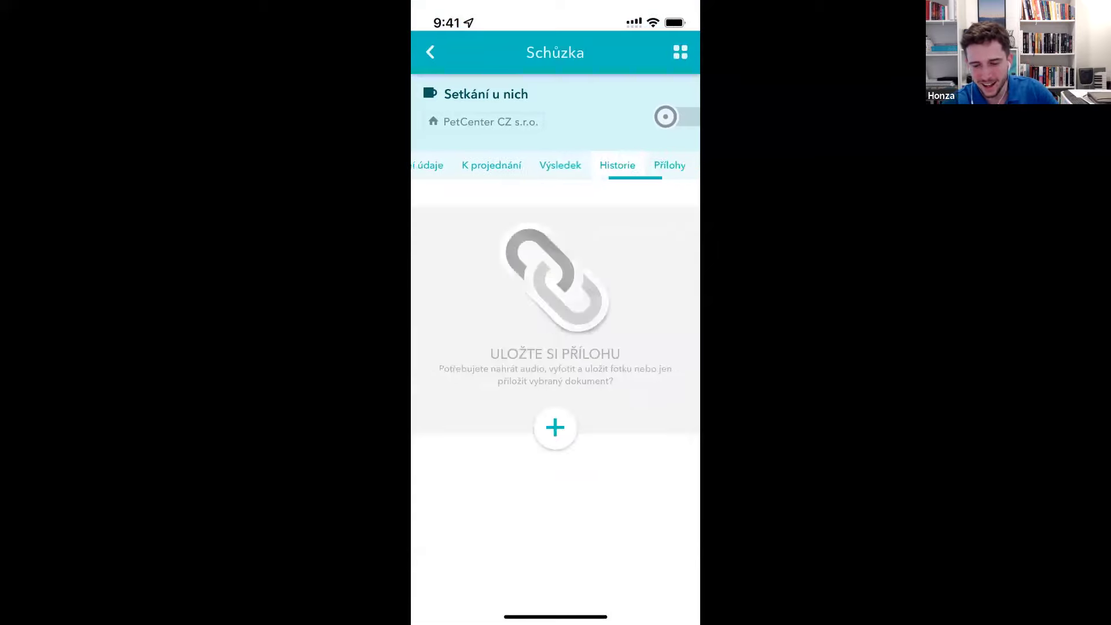
pyautogui.click(555, 428)
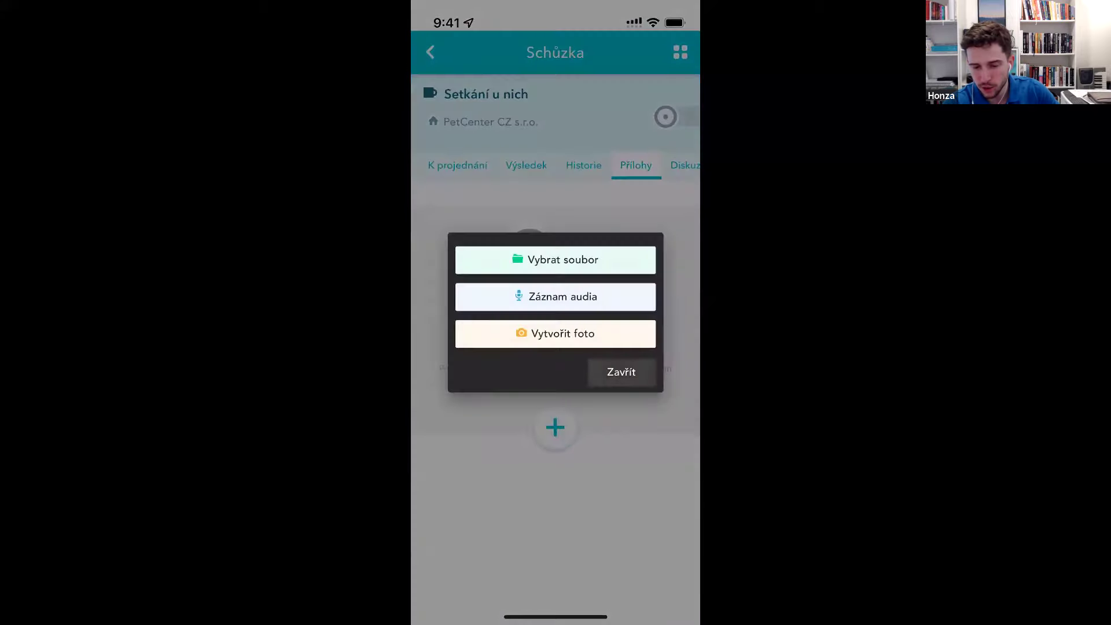
pyautogui.click(555, 296)
pyautogui.click(555, 586)
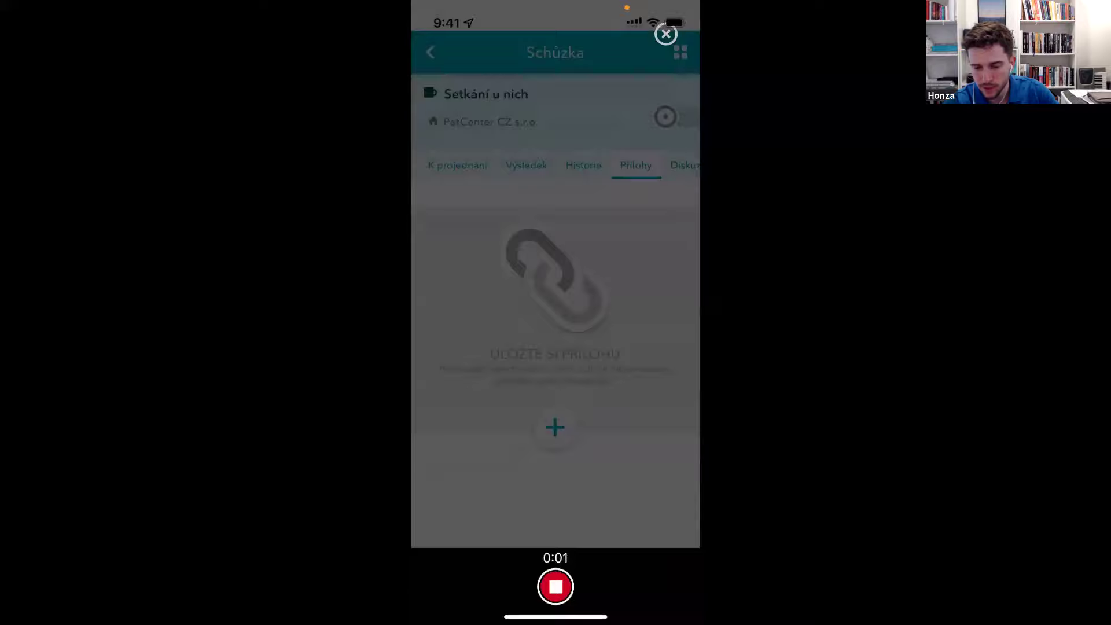
pyautogui.click(555, 586)
pyautogui.click(524, 391)
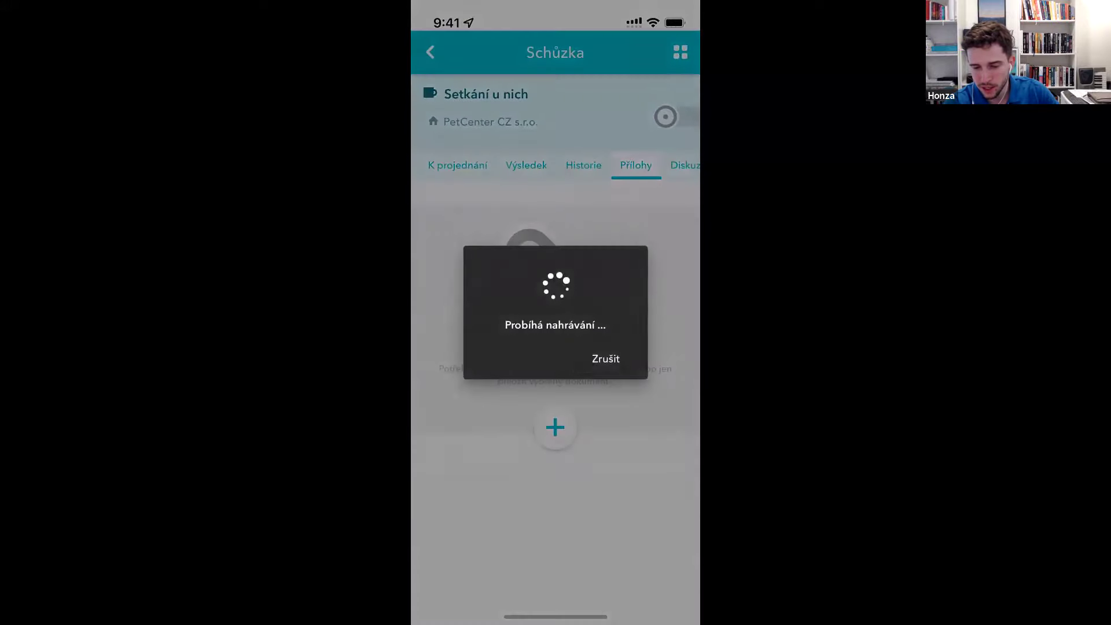
# - Take a photo with the phone's camera and upload it as another attachment to the meeting
pyautogui.click(631, 205)
pyautogui.click(520, 332)
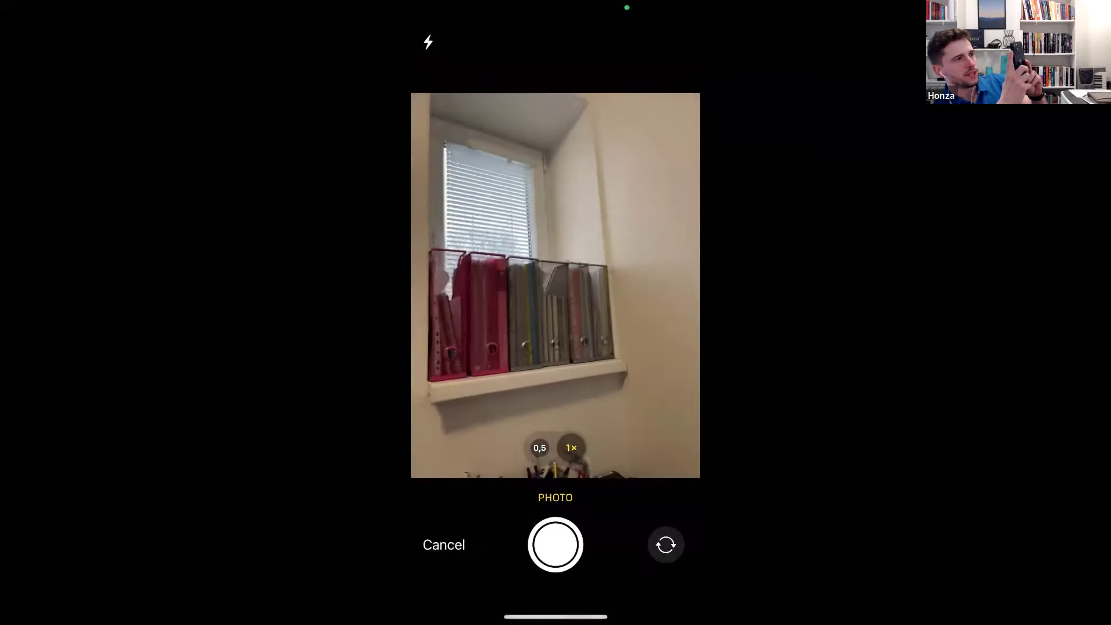
pyautogui.click(555, 544)
pyautogui.click(657, 570)
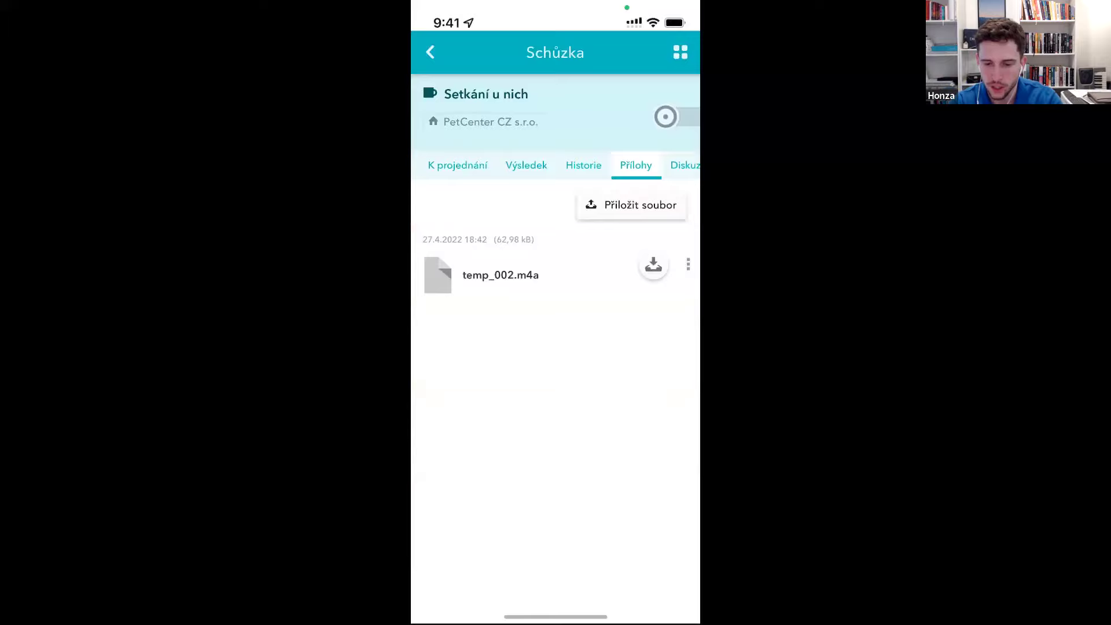
pyautogui.click(525, 392)
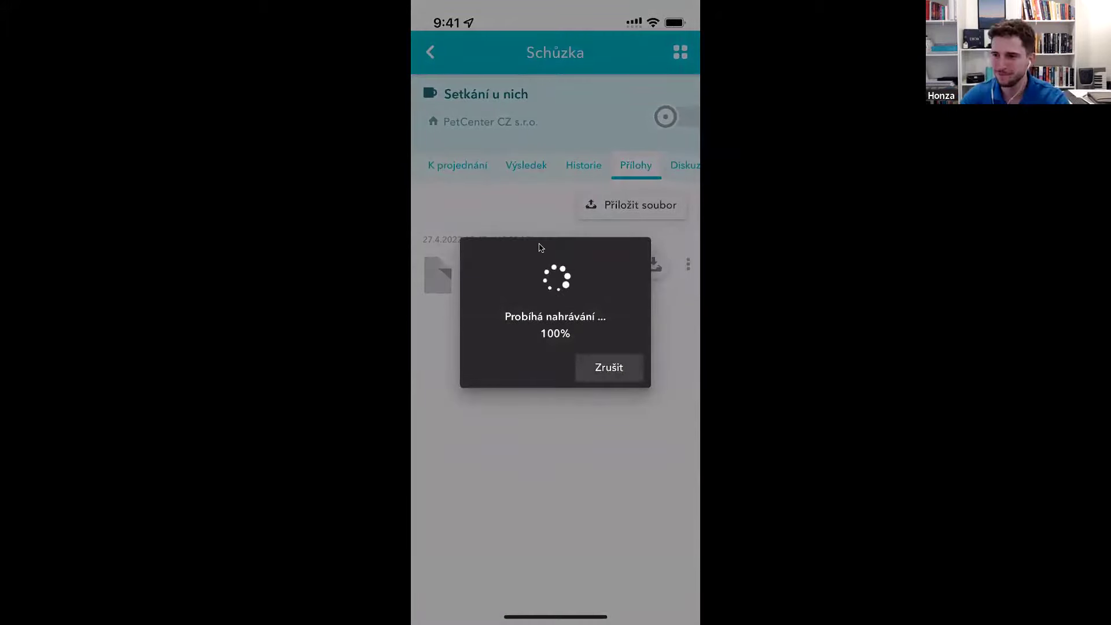
# - In the RAYNET web app, open the "Setkání u nich" meeting from the calendar, preview the attached photo and close the preview
pyautogui.moveTo(539, 248)
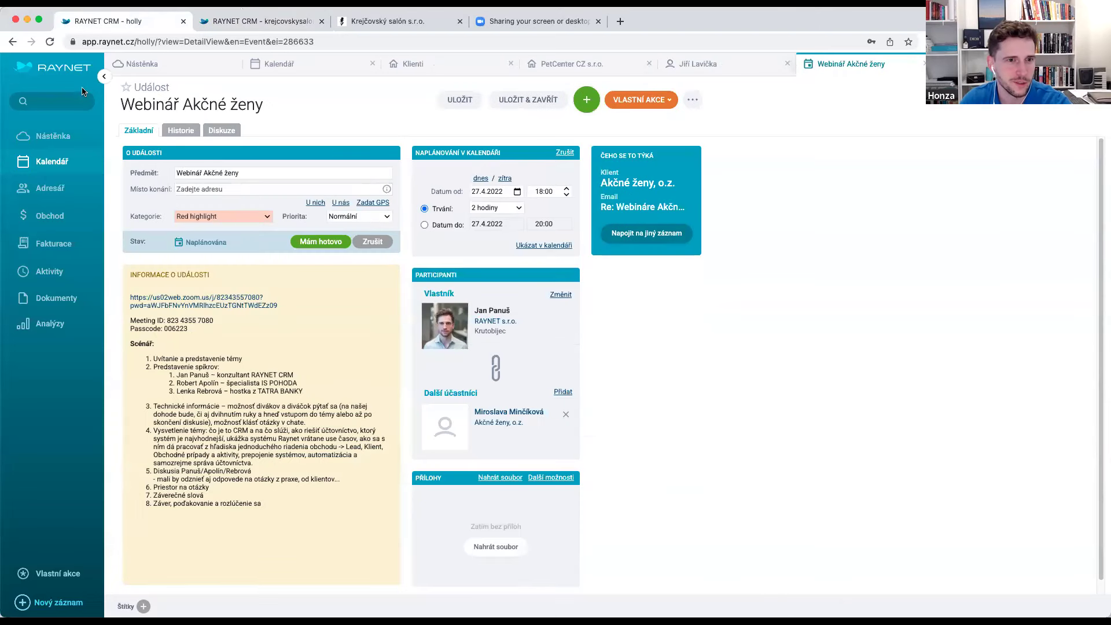
pyautogui.click(49, 161)
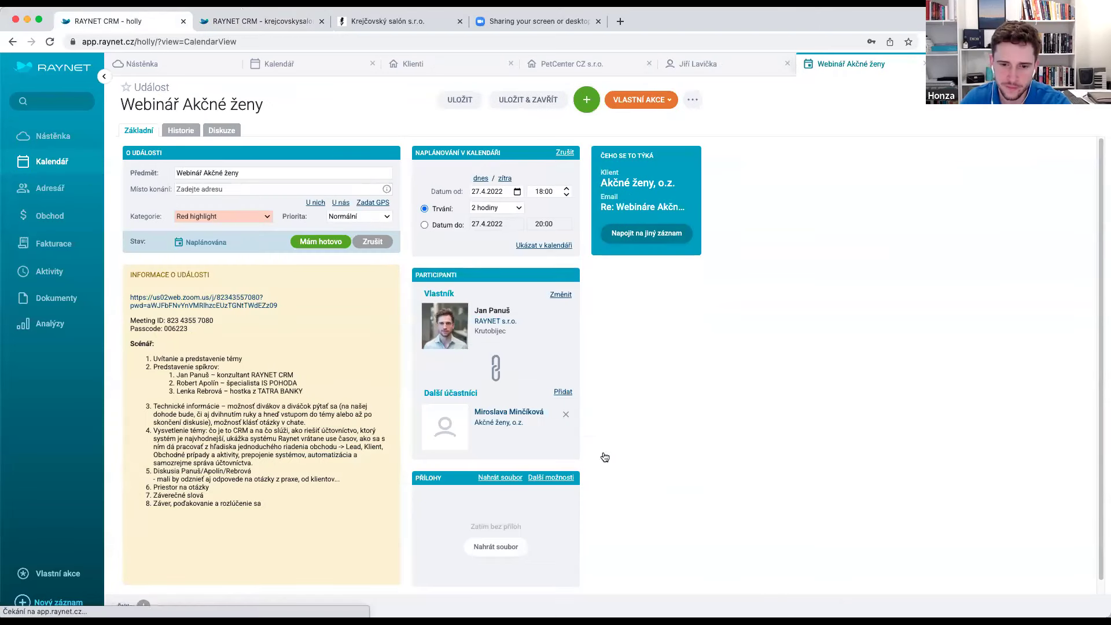
pyautogui.click(610, 542)
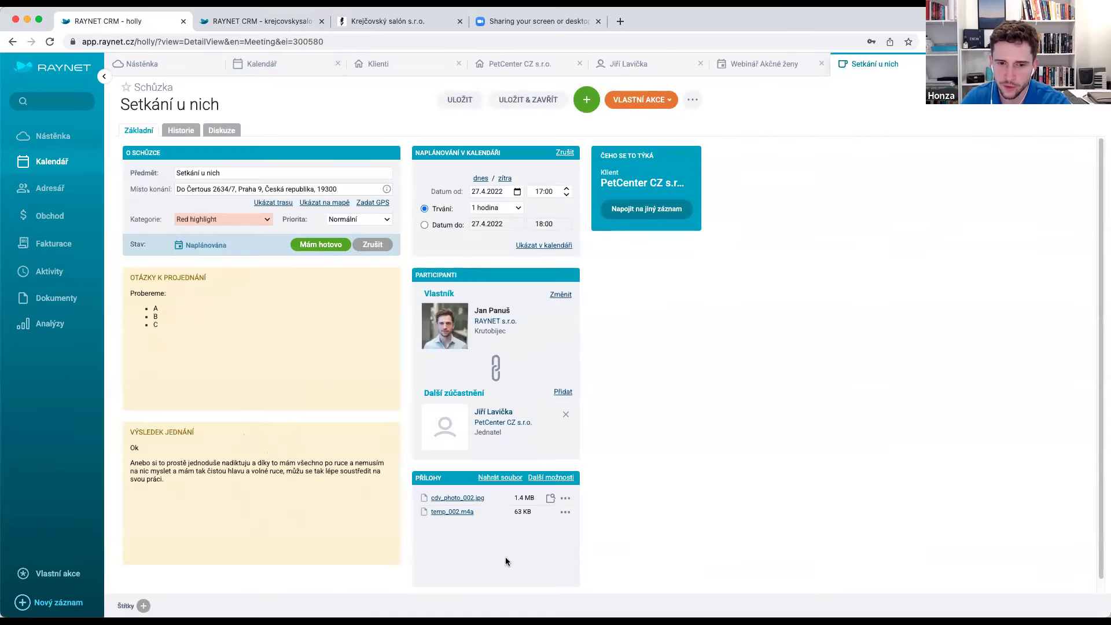
pyautogui.click(550, 499)
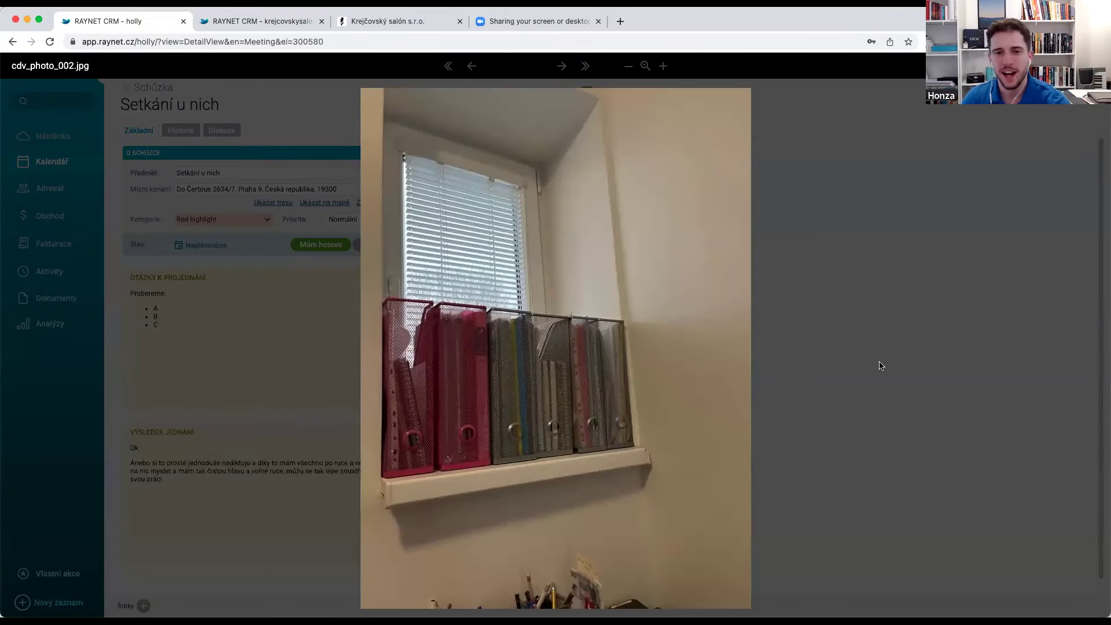
pyautogui.click(845, 365)
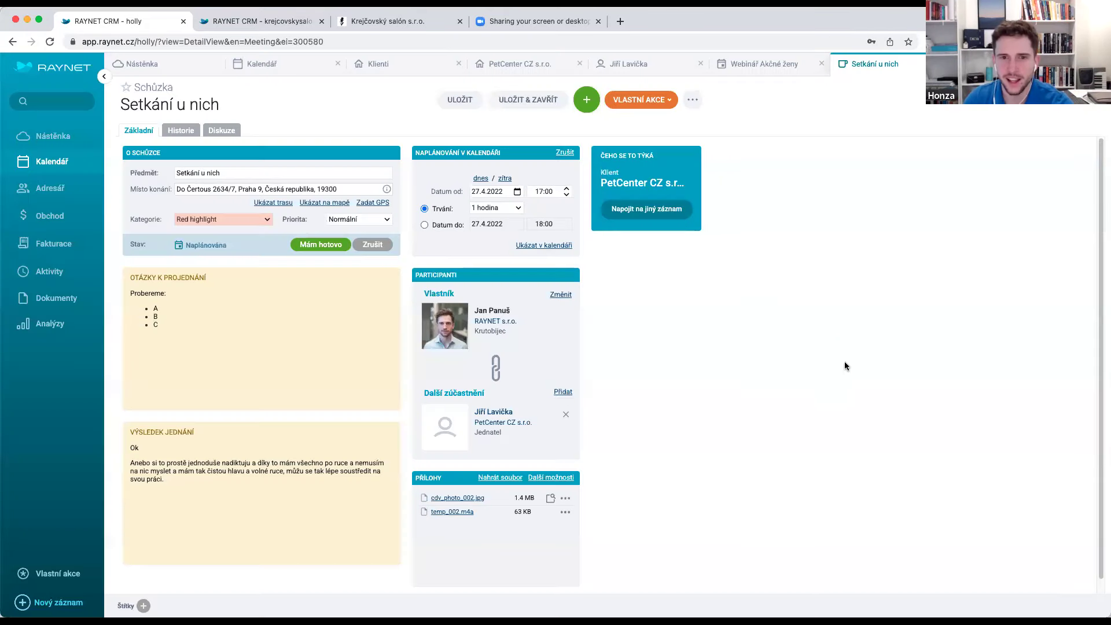
# - Open the meeting's linked client PetCenter CZ s.r.o. and view the attachment history in its record history
pyautogui.click(639, 184)
pyautogui.click(401, 135)
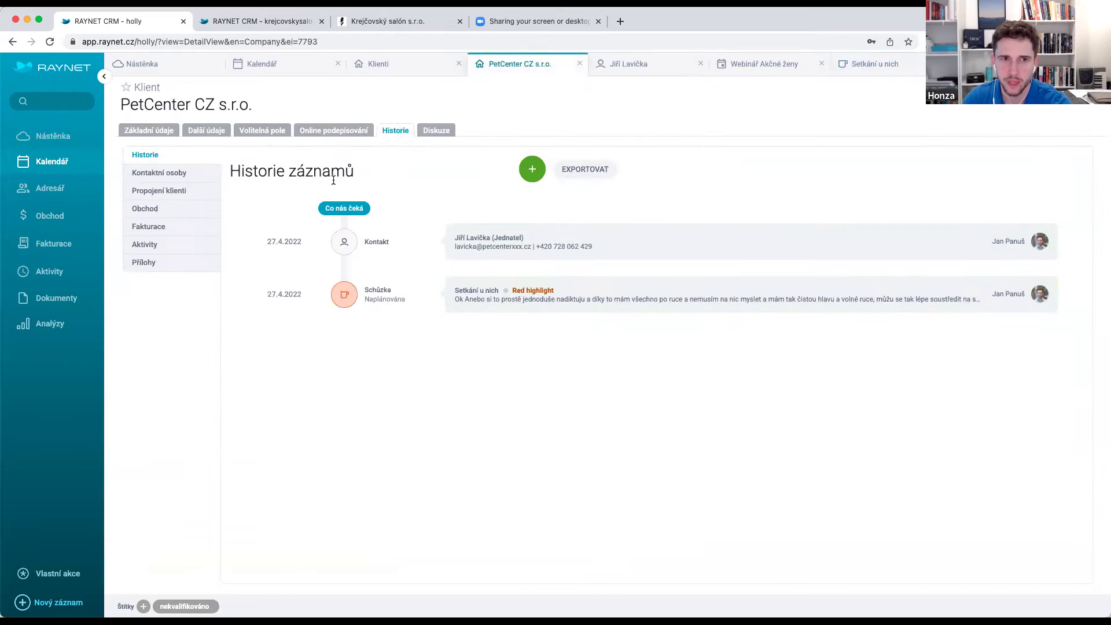
pyautogui.click(164, 264)
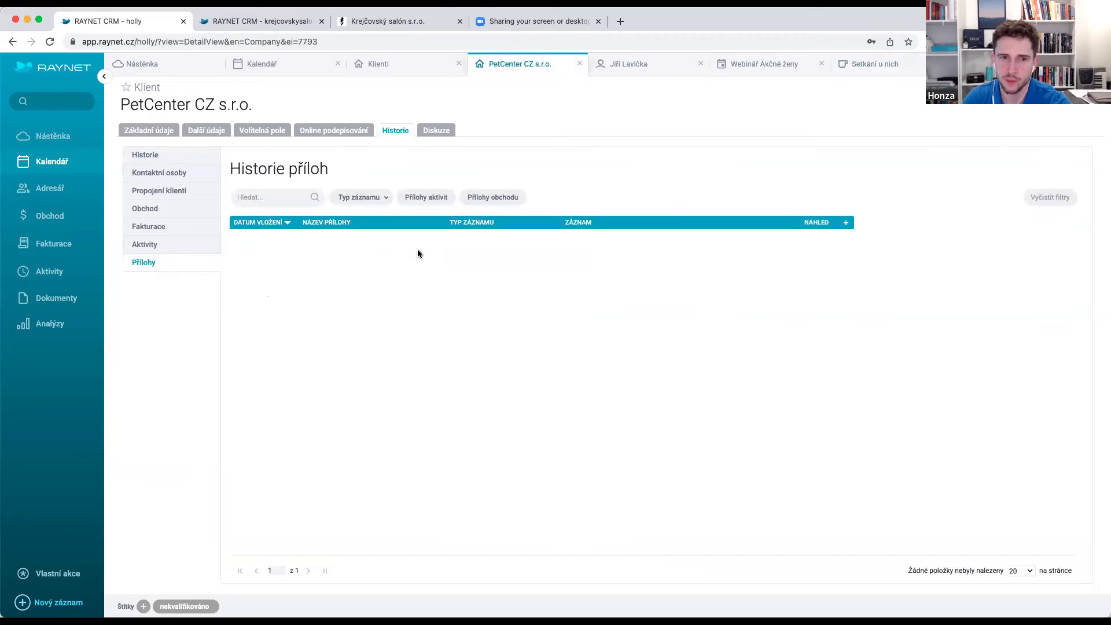
# - Switch to the krejcovskysalon RAYNET account and view the record history of the client PetCenter CZ s.r.o
pyautogui.click(261, 21)
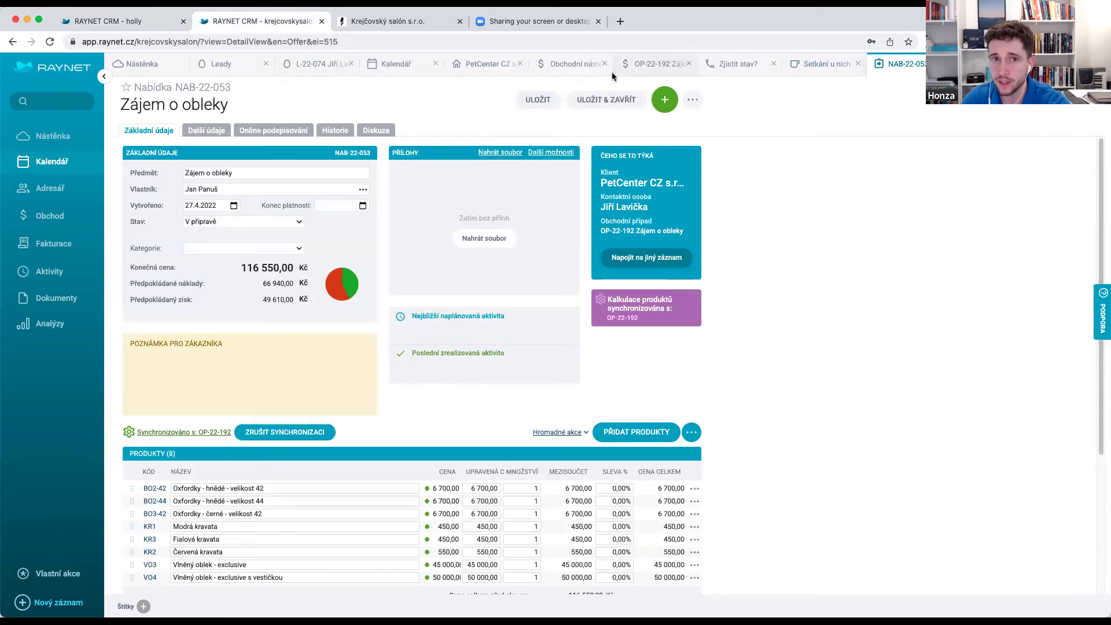
pyautogui.click(485, 65)
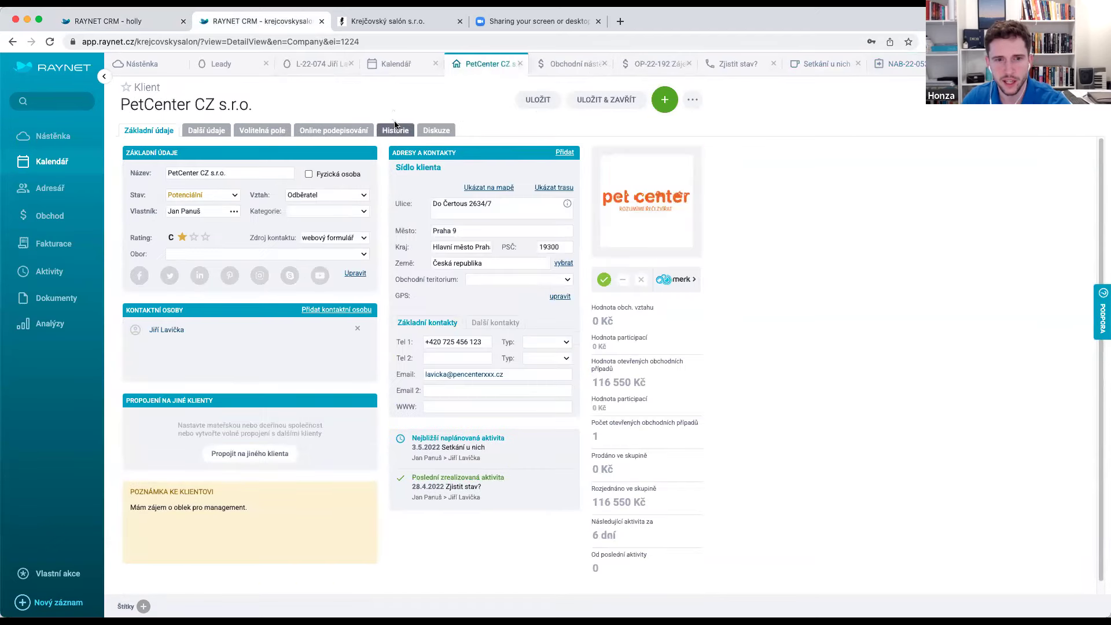
pyautogui.click(396, 130)
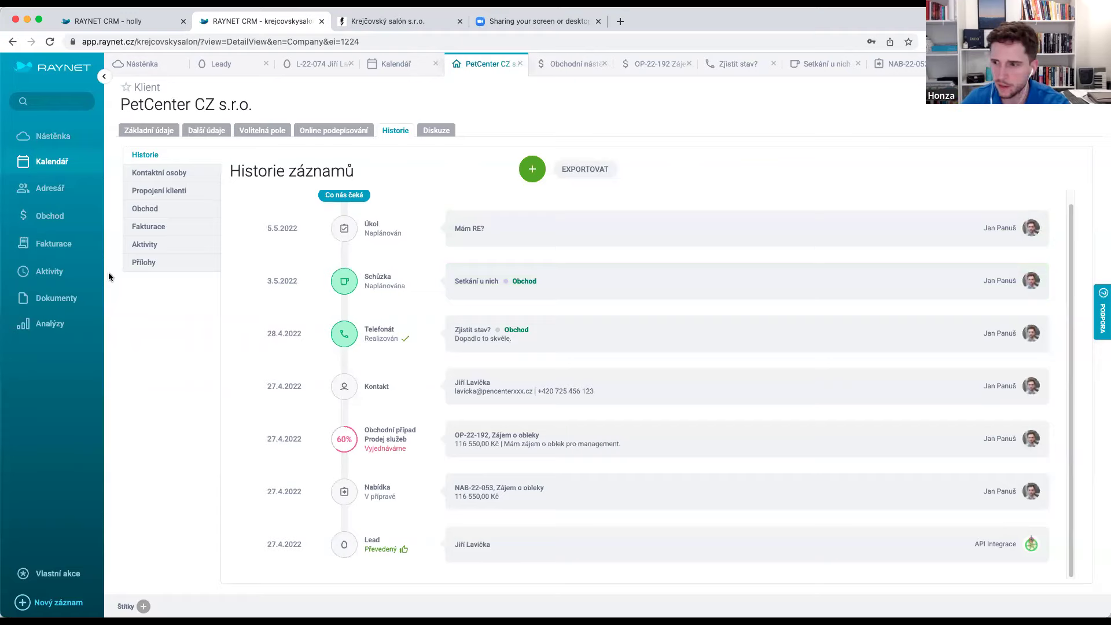
# - Open the list of regular invoices (Běžné faktury) and examine the details and items of the BAŤA, akciová společnost invoice
pyautogui.click(62, 244)
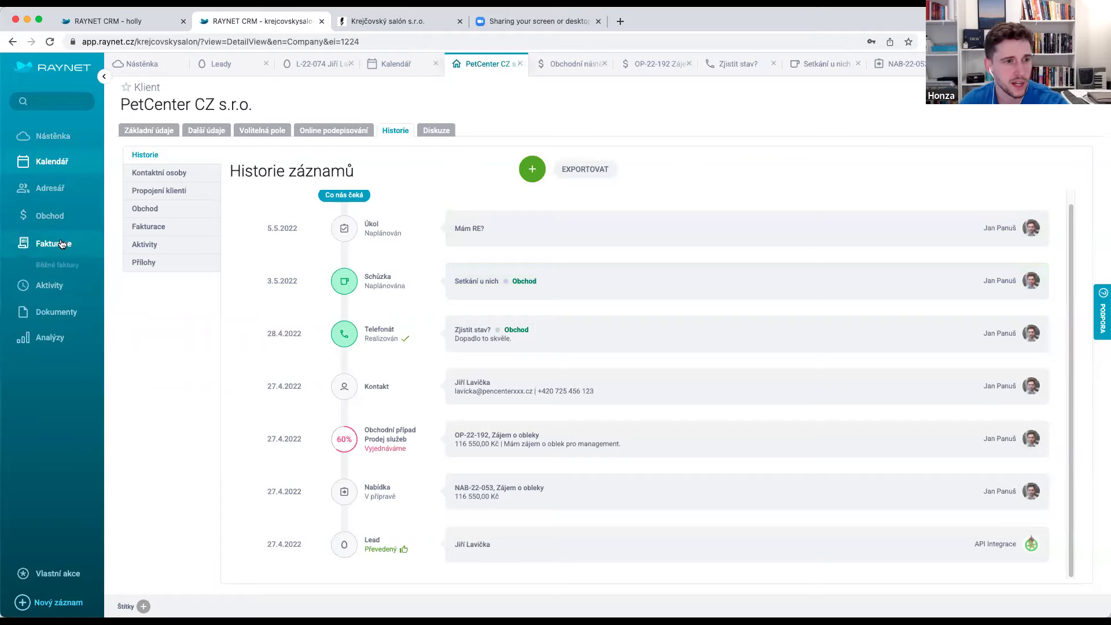
pyautogui.click(58, 265)
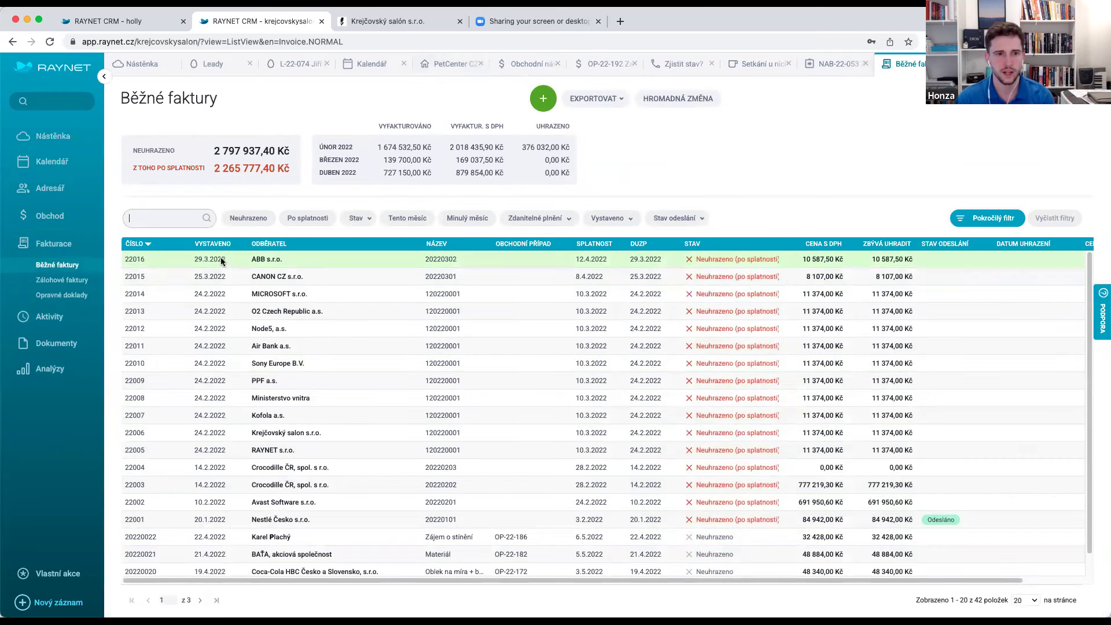
pyautogui.scroll(-1, 370, 371)
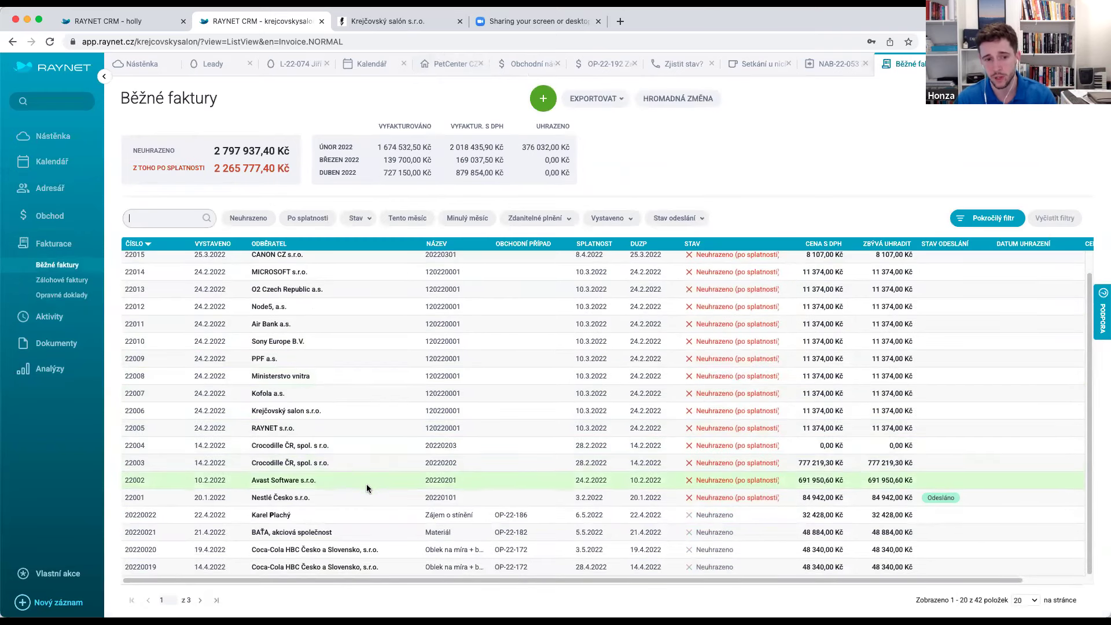
pyautogui.click(332, 528)
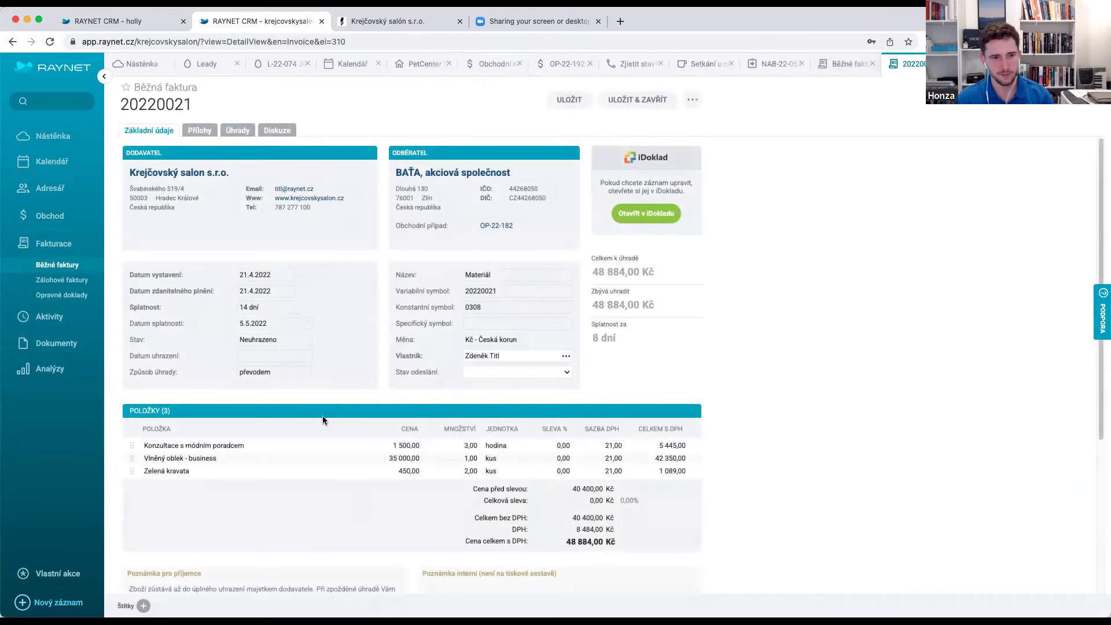
pyautogui.scroll(-3, 302, 327)
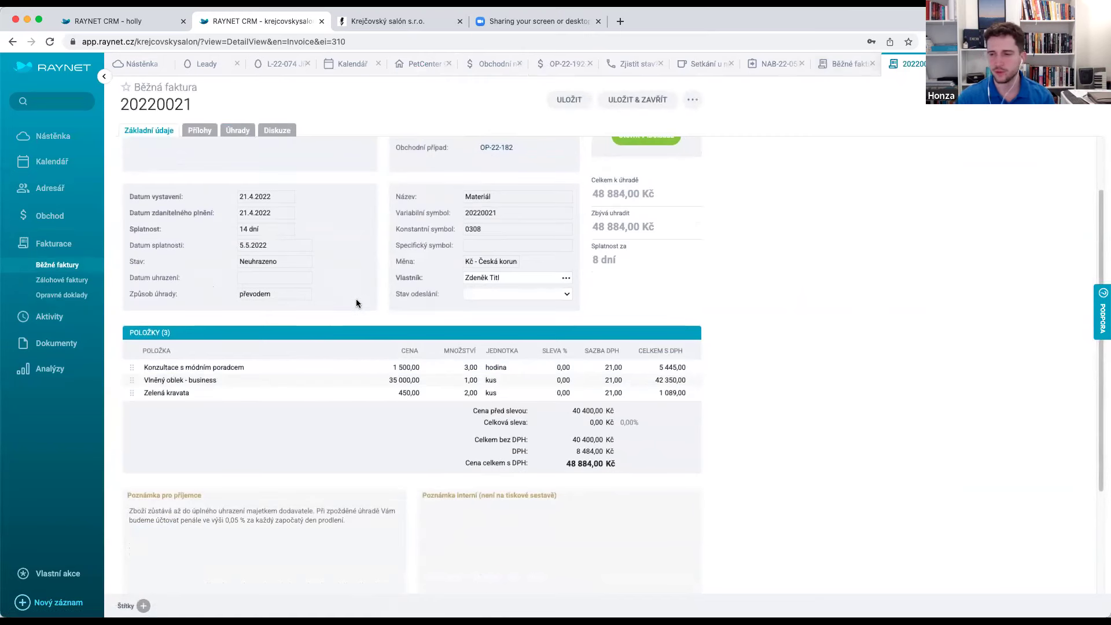